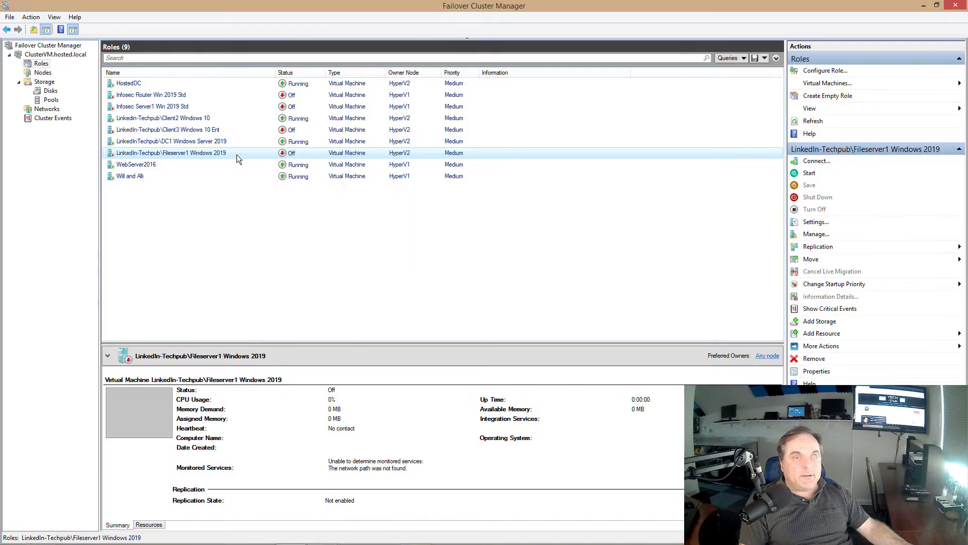
# - Add a new network adapter in the Fileserver1 Windows 2019 virtual machine's settings
pyautogui.rightClick(237, 154)
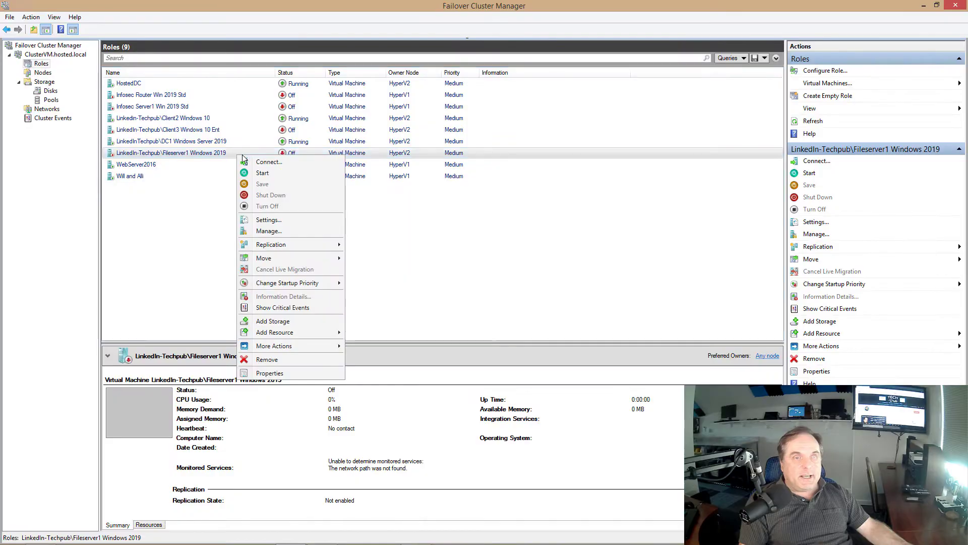
pyautogui.click(268, 221)
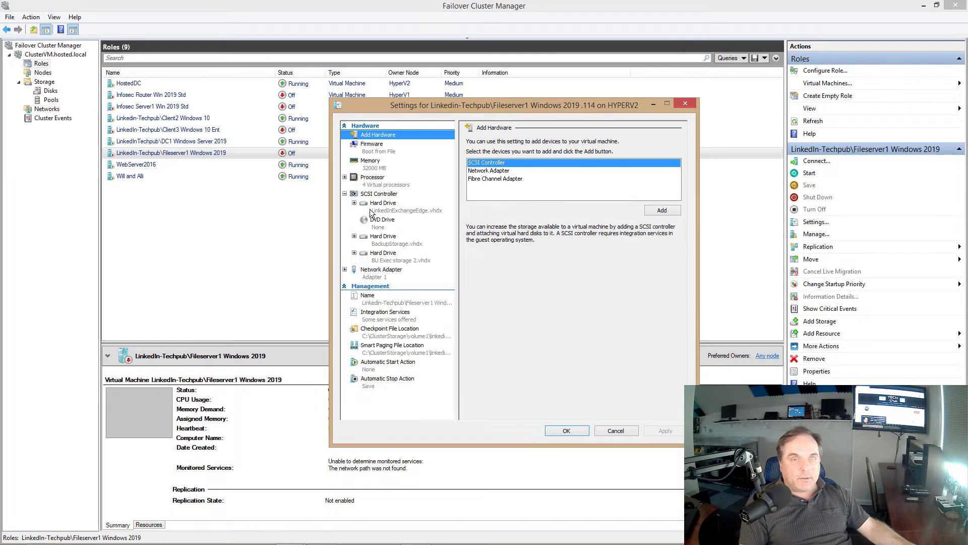
pyautogui.click(507, 172)
pyautogui.click(661, 209)
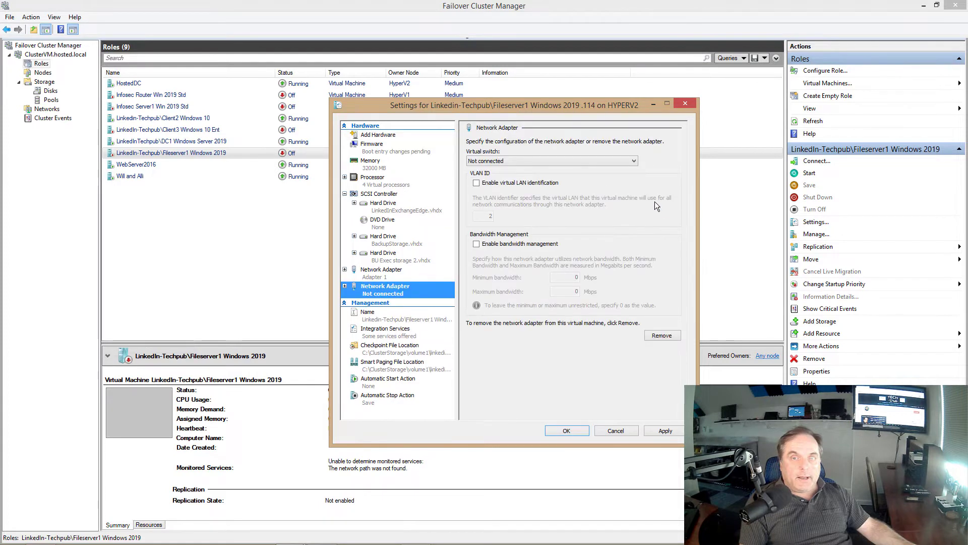
# - Connect the new adapter to the Adapter 2 switch, check both adapters, and save
pyautogui.click(595, 162)
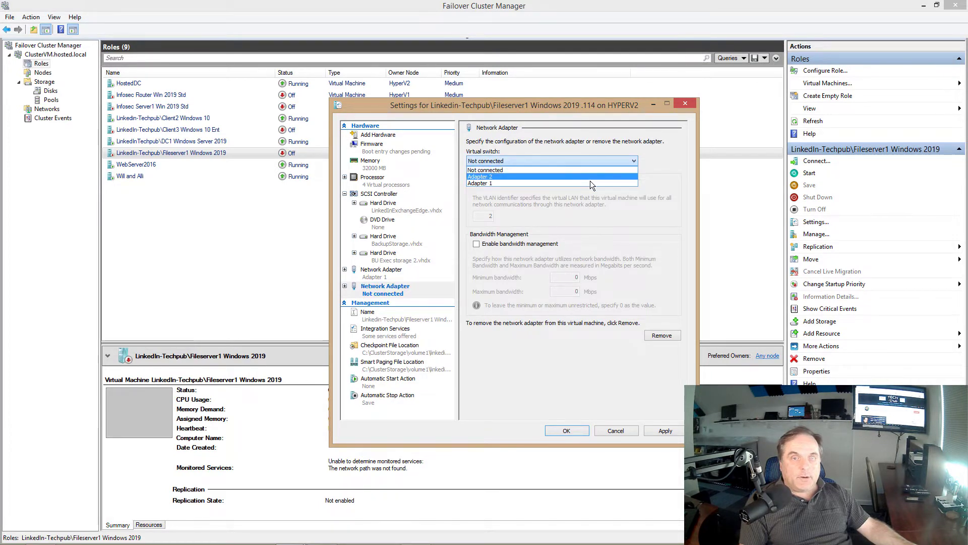
pyautogui.click(590, 182)
pyautogui.click(585, 162)
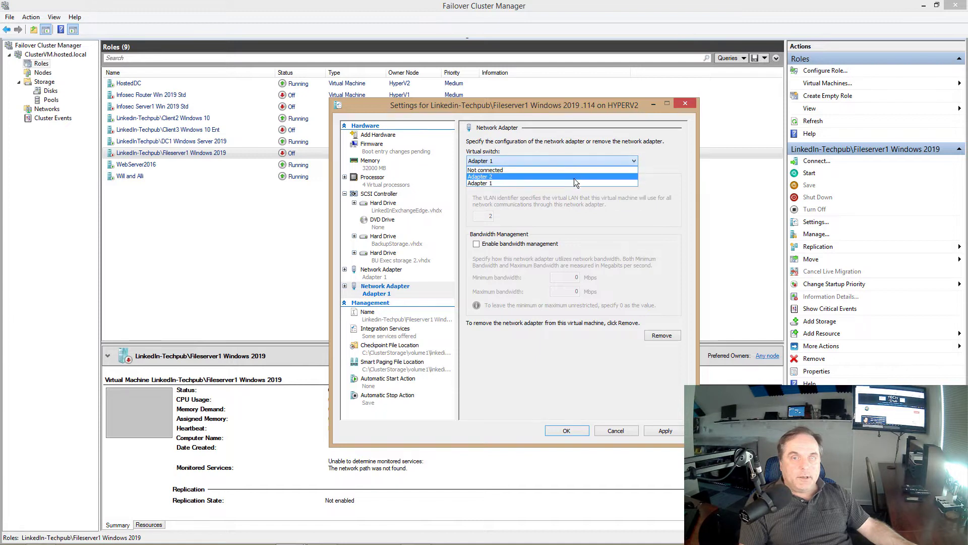
pyautogui.click(574, 178)
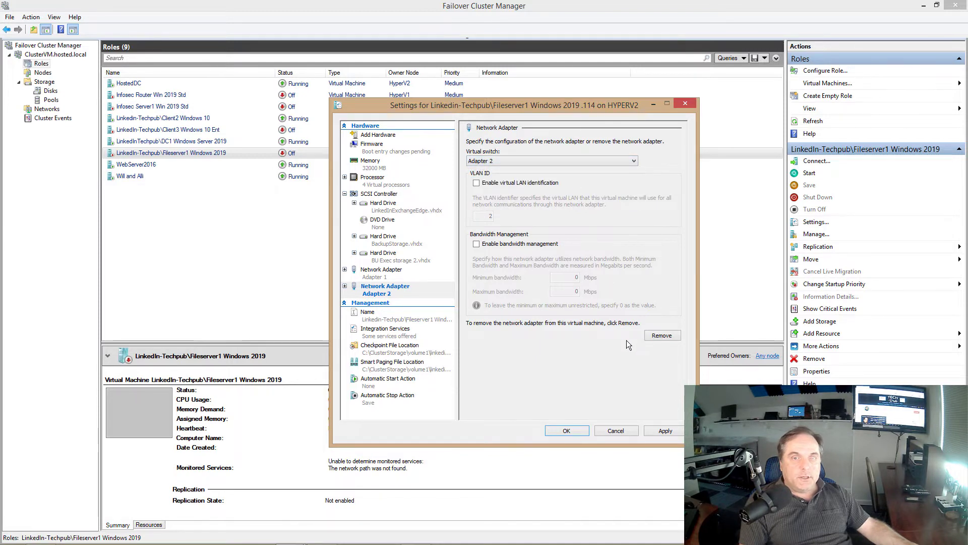
pyautogui.click(665, 431)
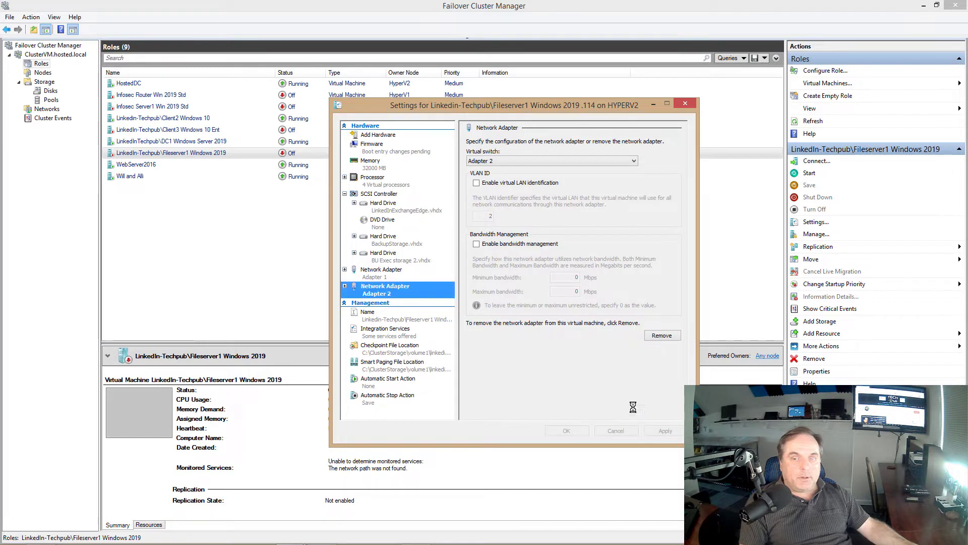
pyautogui.click(403, 274)
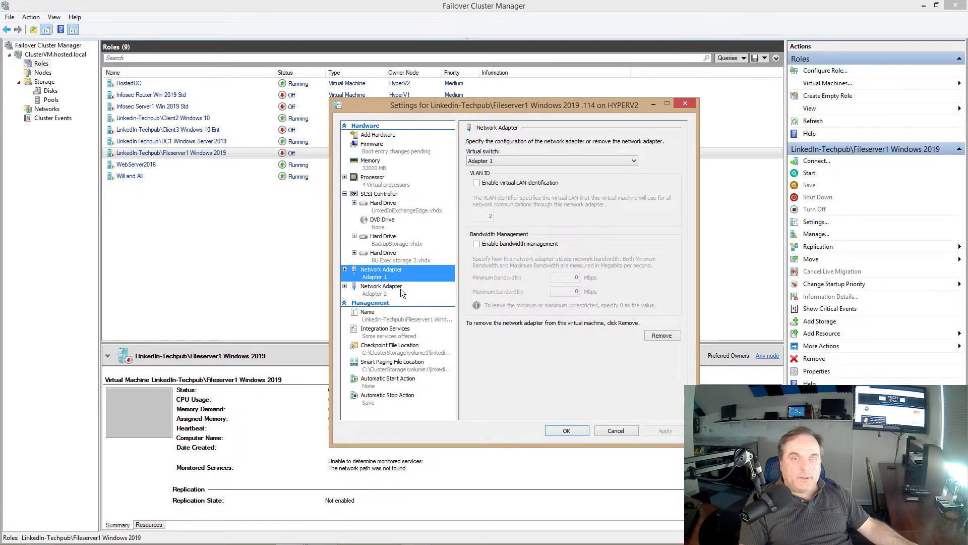
pyautogui.click(402, 291)
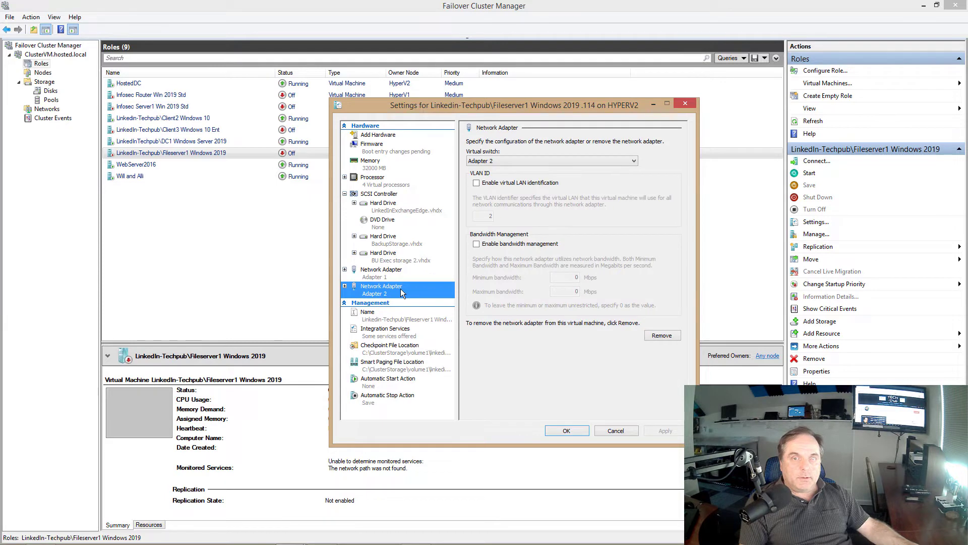
pyautogui.click(559, 427)
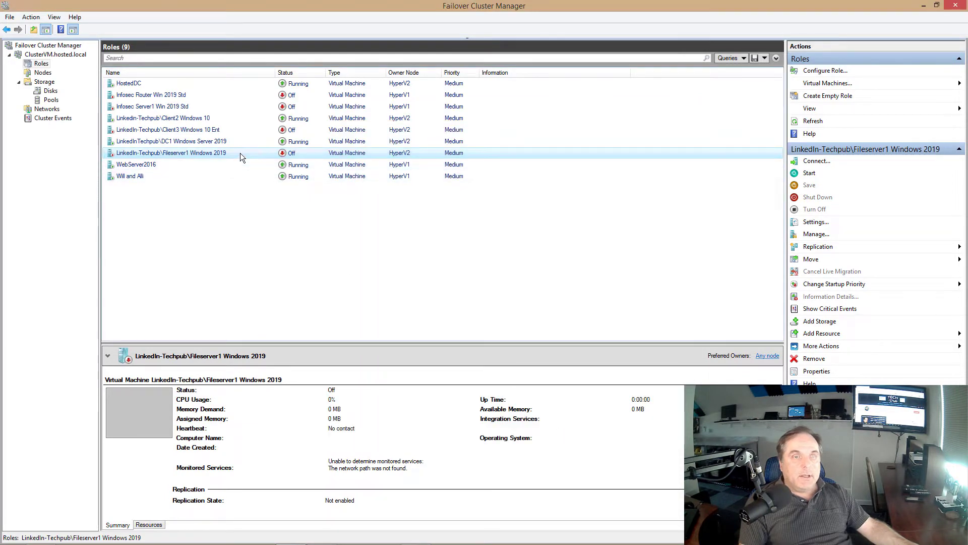
# - Start the Fileserver1 virtual machine and review its role properties without changes
pyautogui.rightClick(240, 153)
pyautogui.click(262, 171)
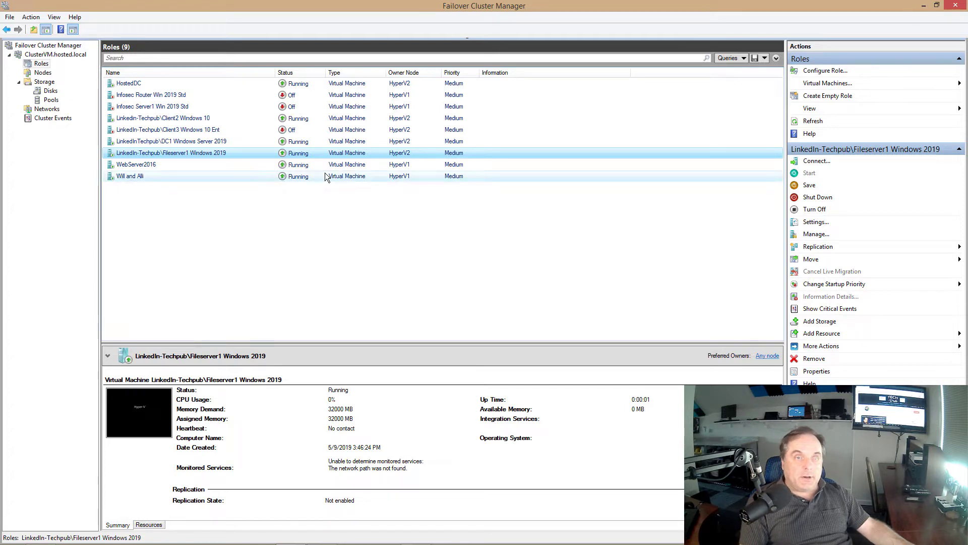
pyautogui.doubleClick(332, 155)
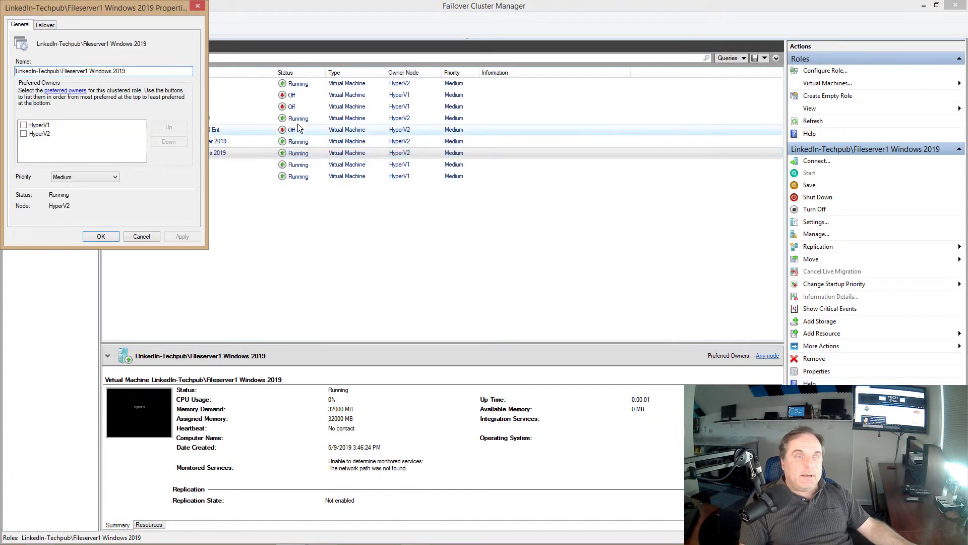
pyautogui.click(151, 239)
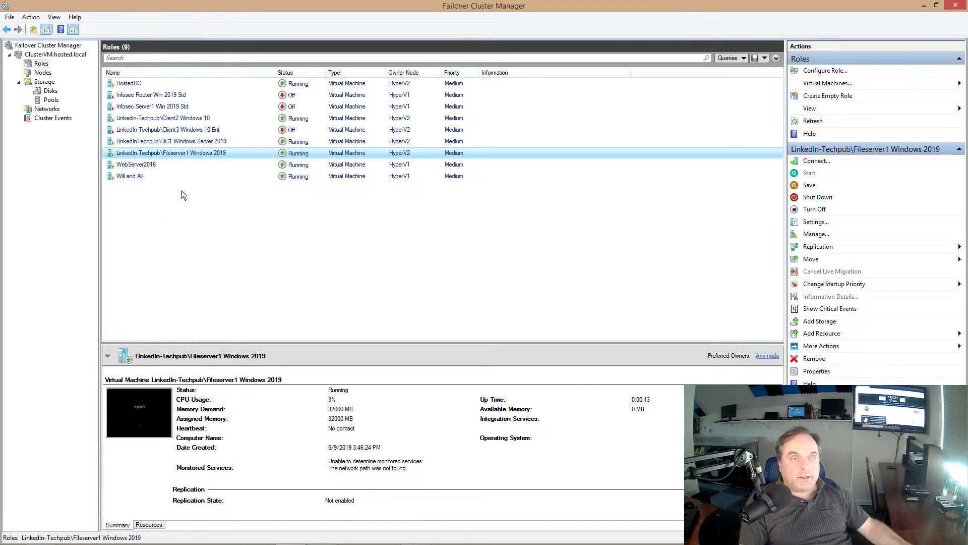
pyautogui.rightClick(220, 153)
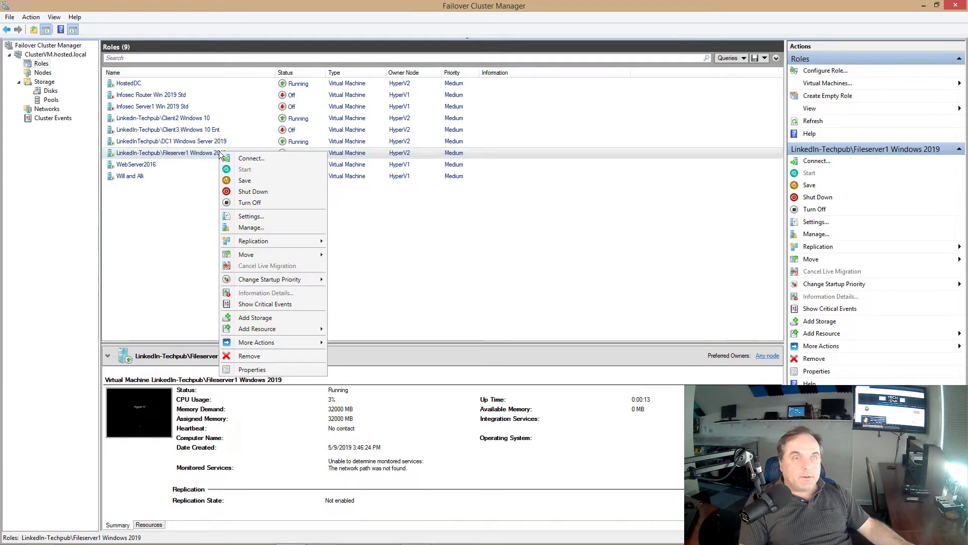
# - Connect to the running Fileserver1 machine's console in Virtual Machine Connection
pyautogui.click(250, 159)
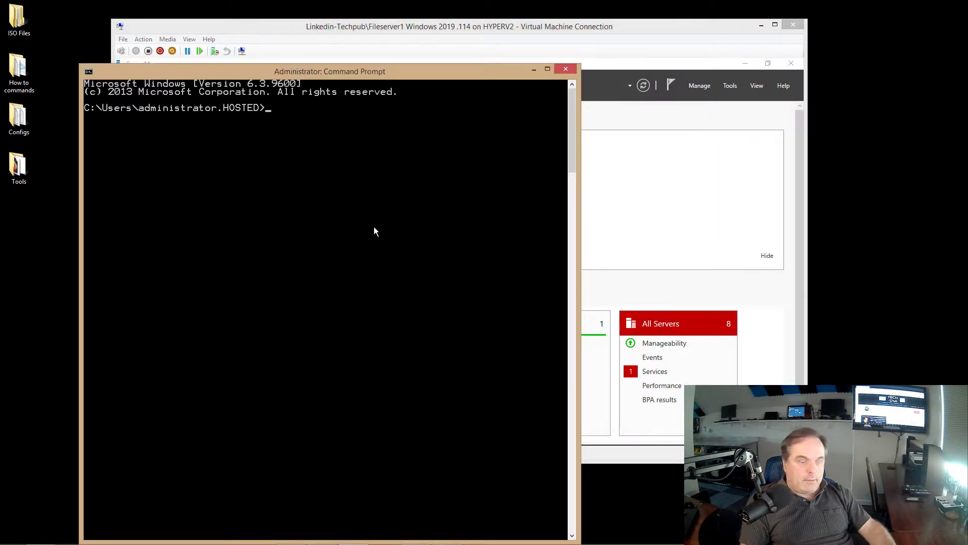
# - Ping 192.168.21.207 and list the ARP table with arp -a
pyautogui.write('ping ')
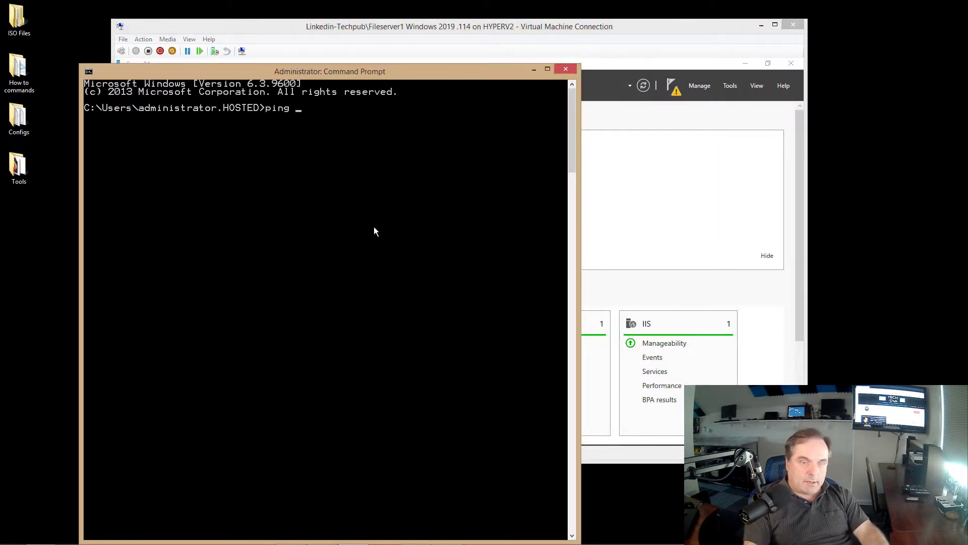
pyautogui.write('192.168.21')
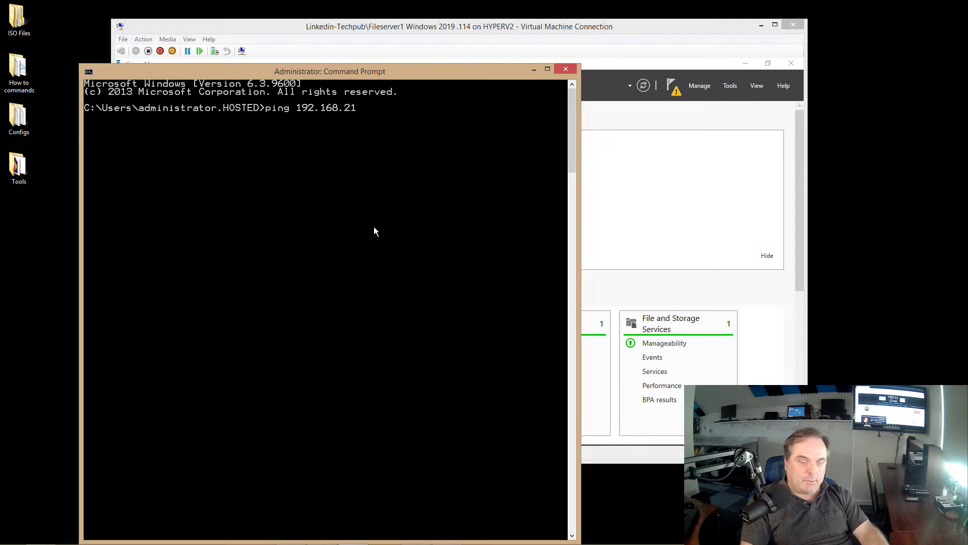
pyautogui.write('.207')
pyautogui.press('Return')
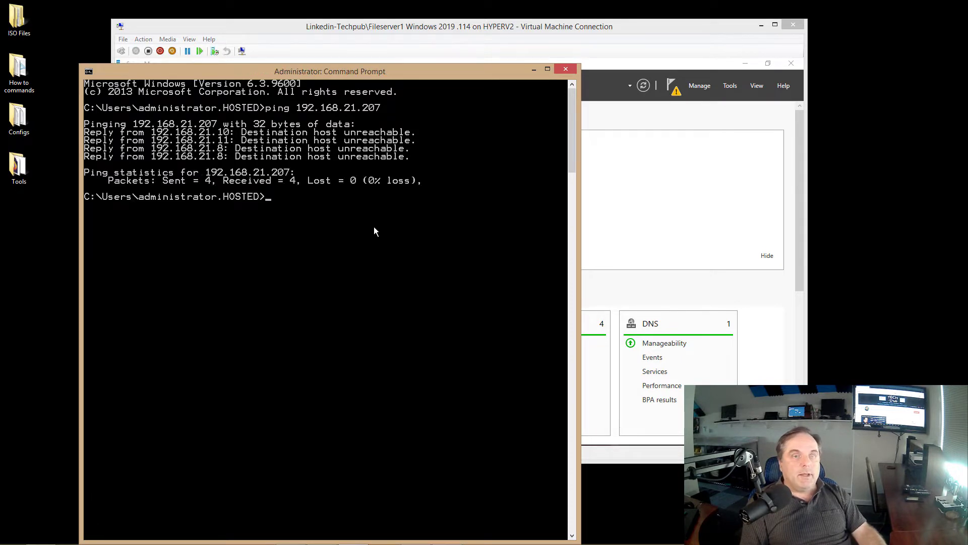
pyautogui.write('arp')
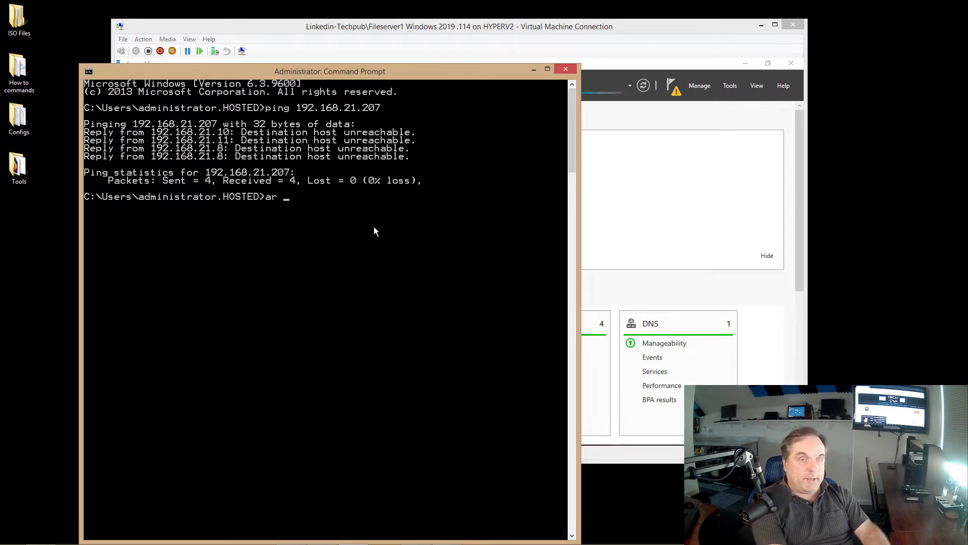
pyautogui.press('BackSpace')
pyautogui.write('p -a')
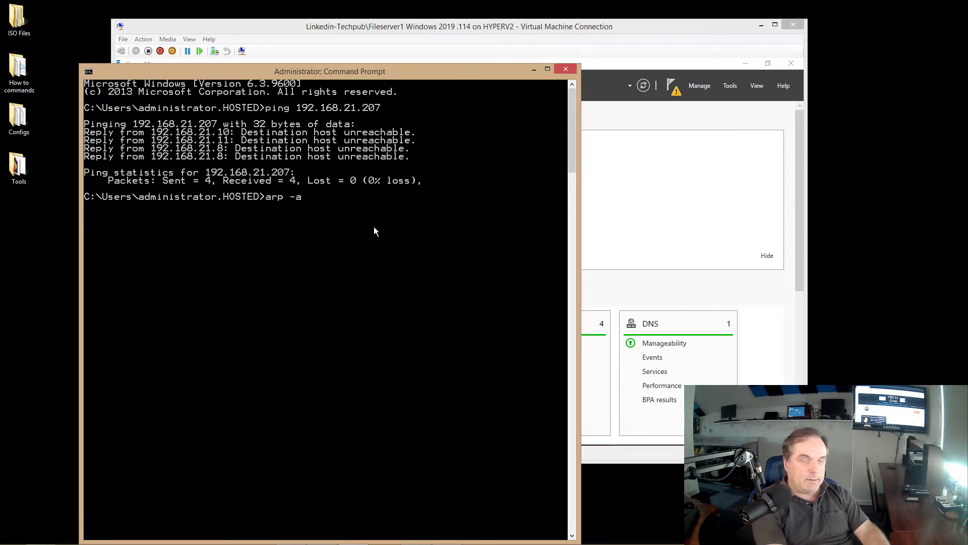
pyautogui.press('Return')
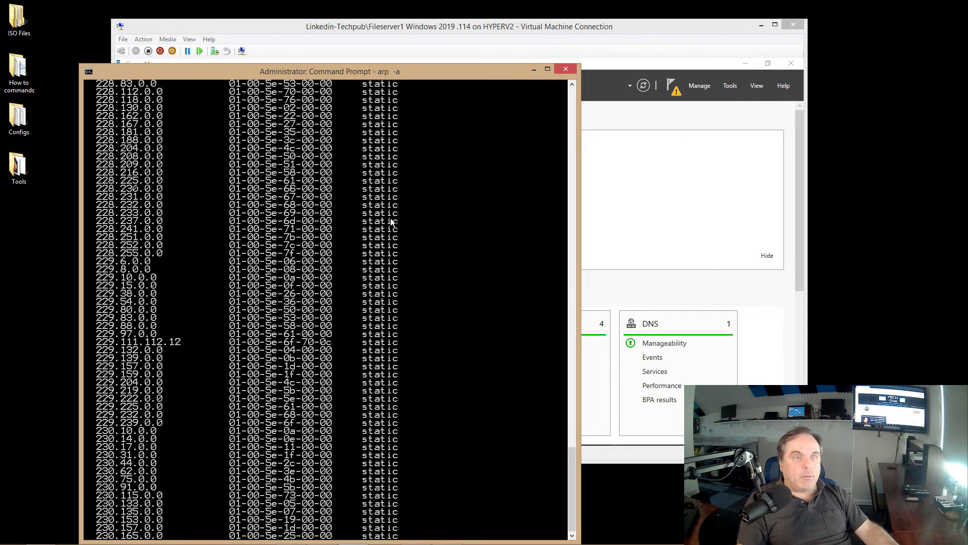
# - Page through the ARP table with arp -a | more, then minimize the Command Prompt
pyautogui.click(573, 94)
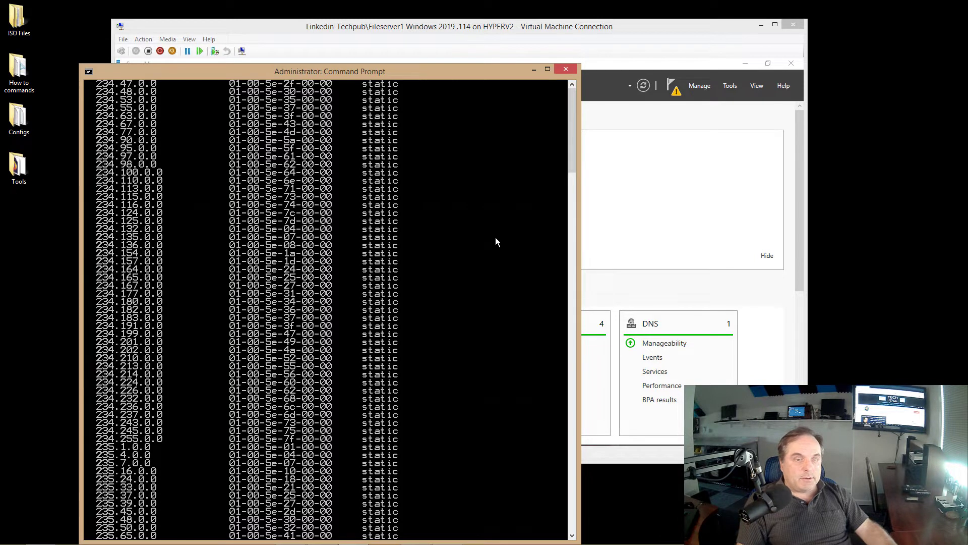
pyautogui.press('Up')
pyautogui.write('| more')
pyautogui.press('Return')
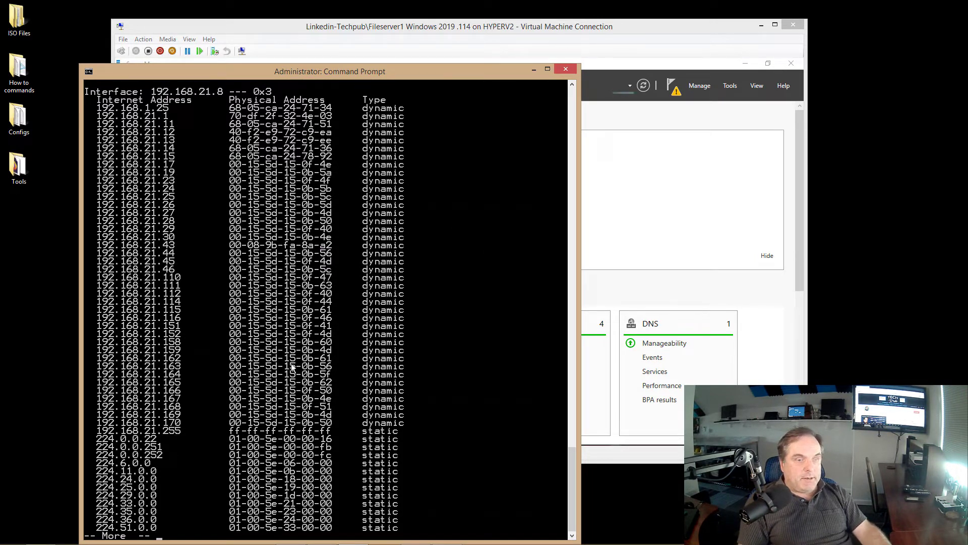
pyautogui.click(533, 71)
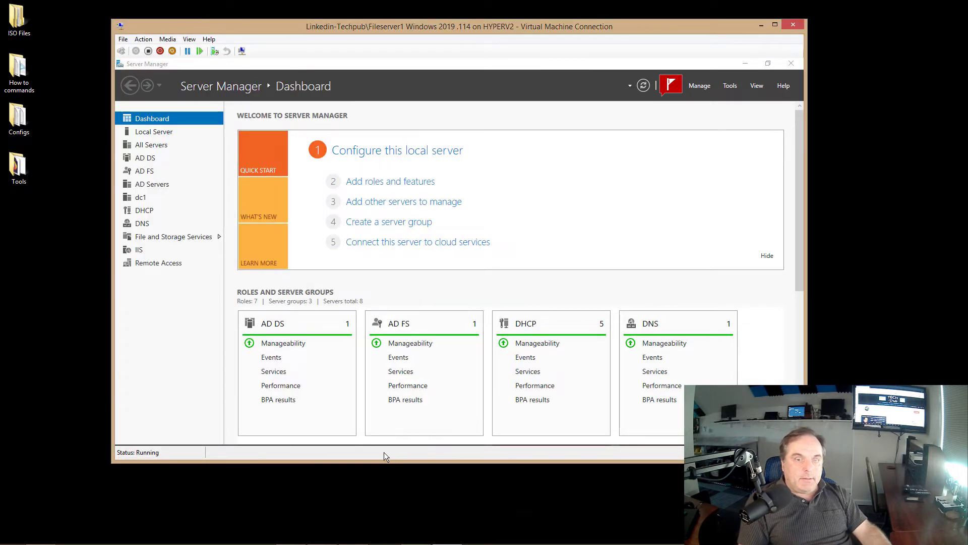
# - Launch Configure NIC Teaming for FILESERVER1 from Server Manager's All Servers list
pyautogui.click(207, 301)
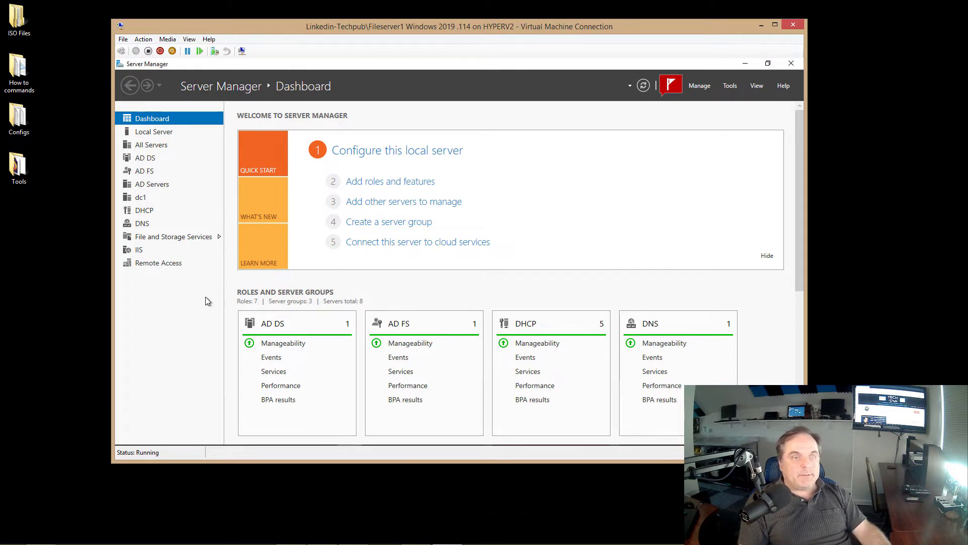
pyautogui.click(174, 144)
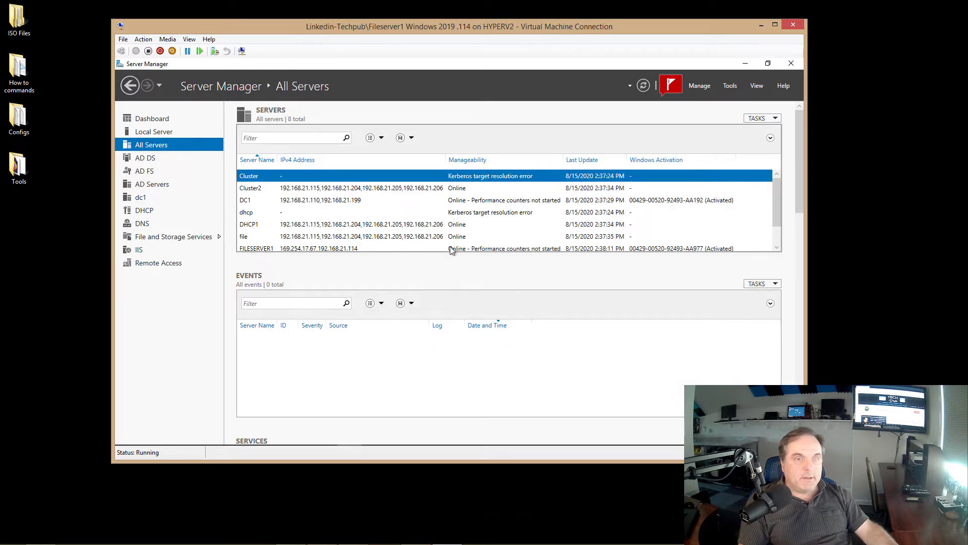
pyautogui.click(777, 249)
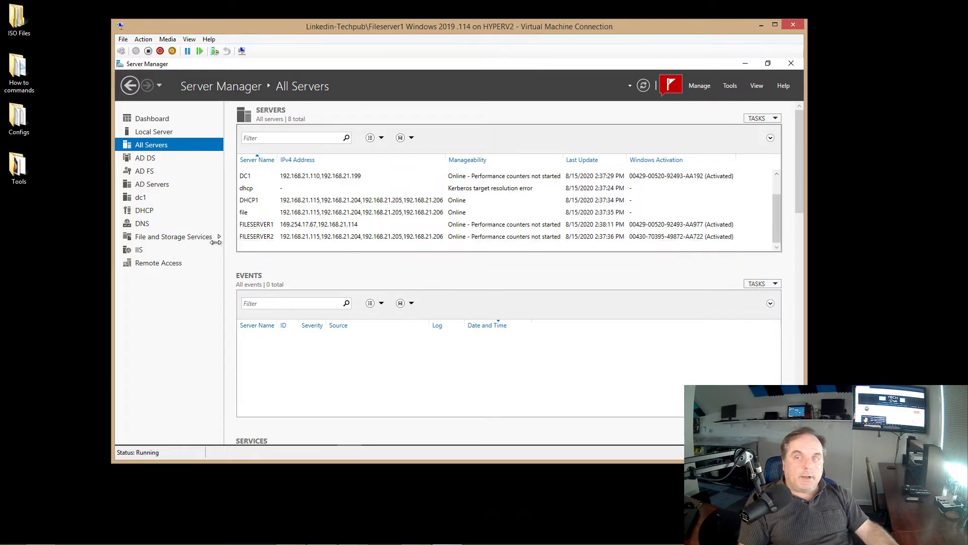
pyautogui.click(250, 226)
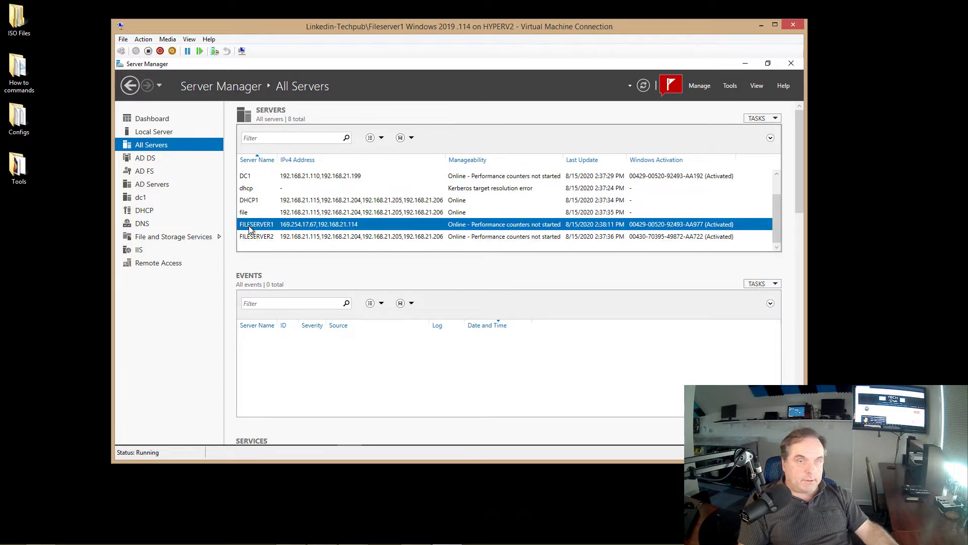
pyautogui.rightClick(251, 228)
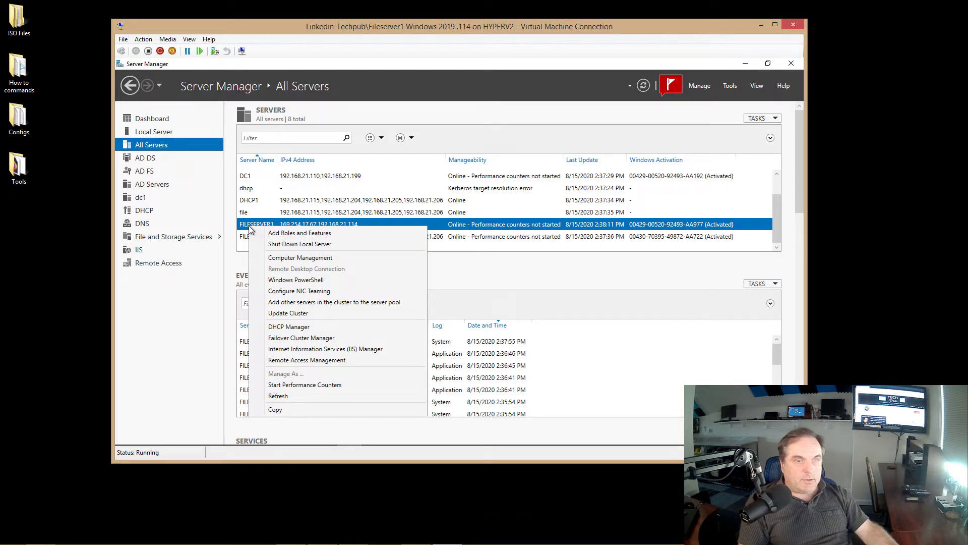
pyautogui.click(299, 291)
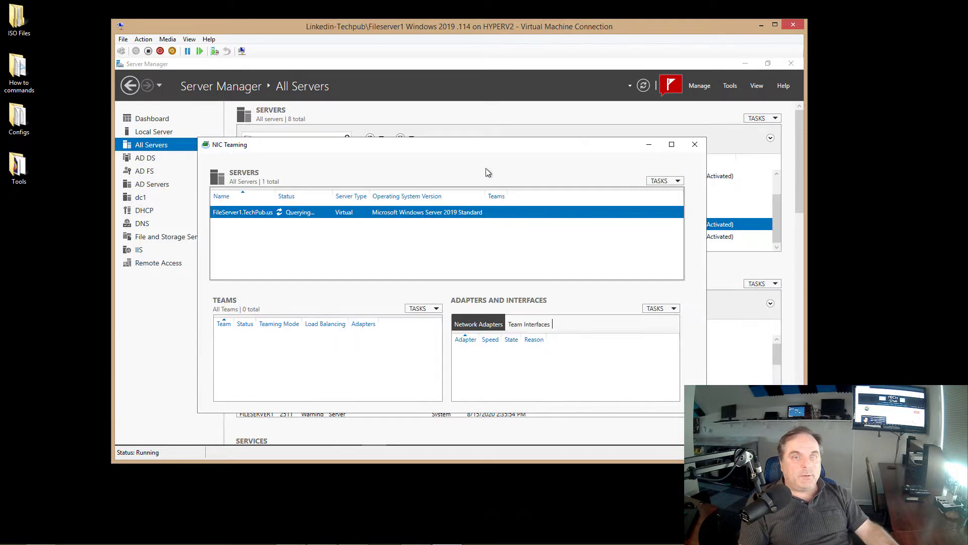
# - Maximize NIC Teaming and select both Ethernet and Ethernet 2 adapters for a team
pyautogui.click(672, 146)
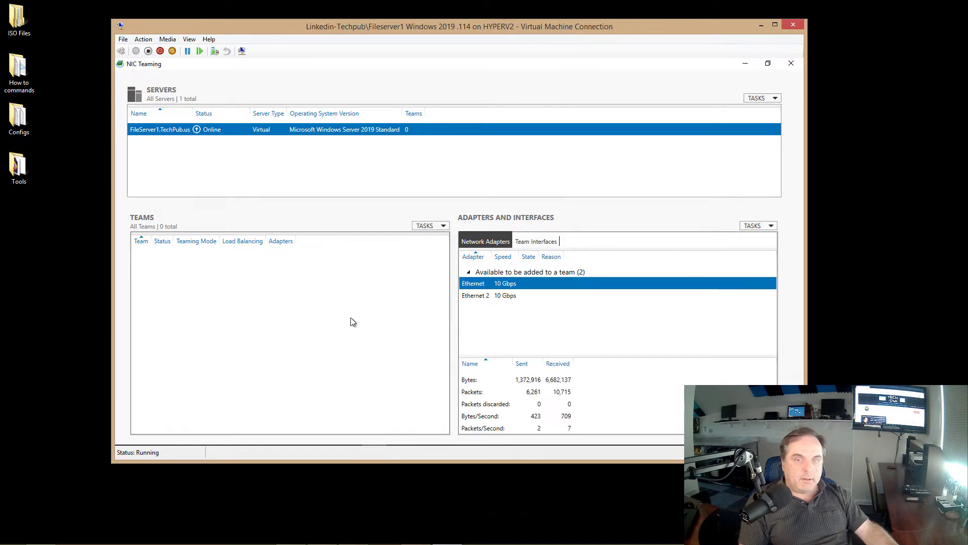
pyautogui.keyDown('ctrl'); pyautogui.click(490, 296); pyautogui.keyUp('ctrl')
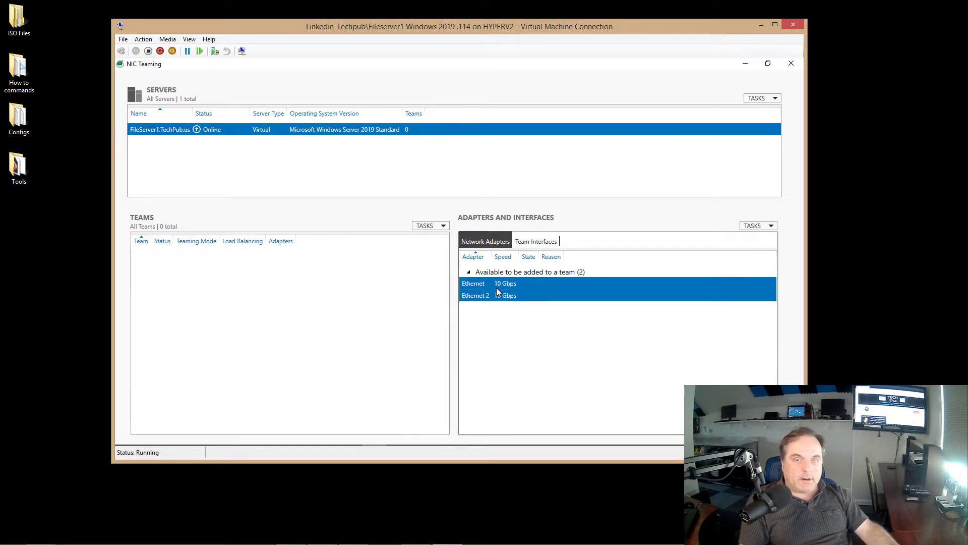
pyautogui.rightClick(497, 290)
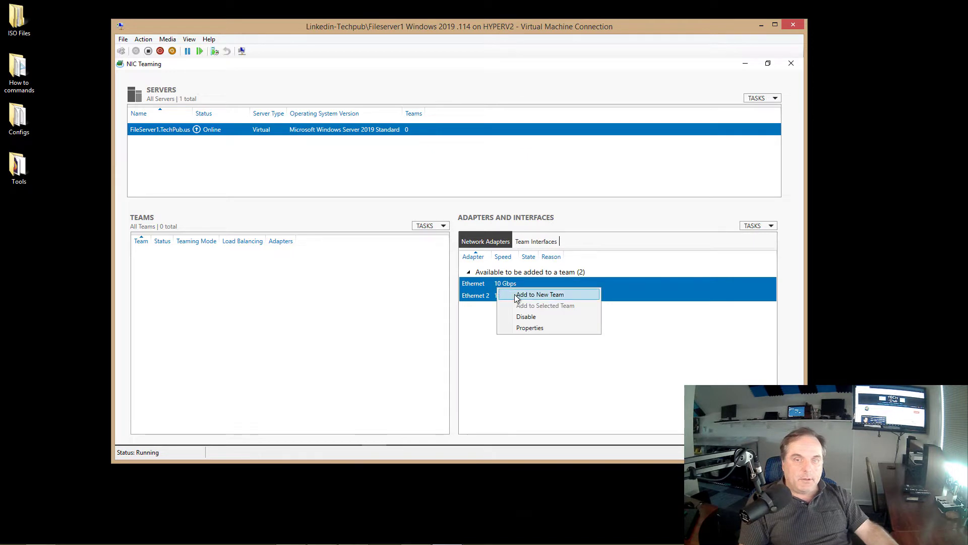
# - Create Team1 from Ethernet and Ethernet 2 with the standby adapter set to None
pyautogui.click(517, 297)
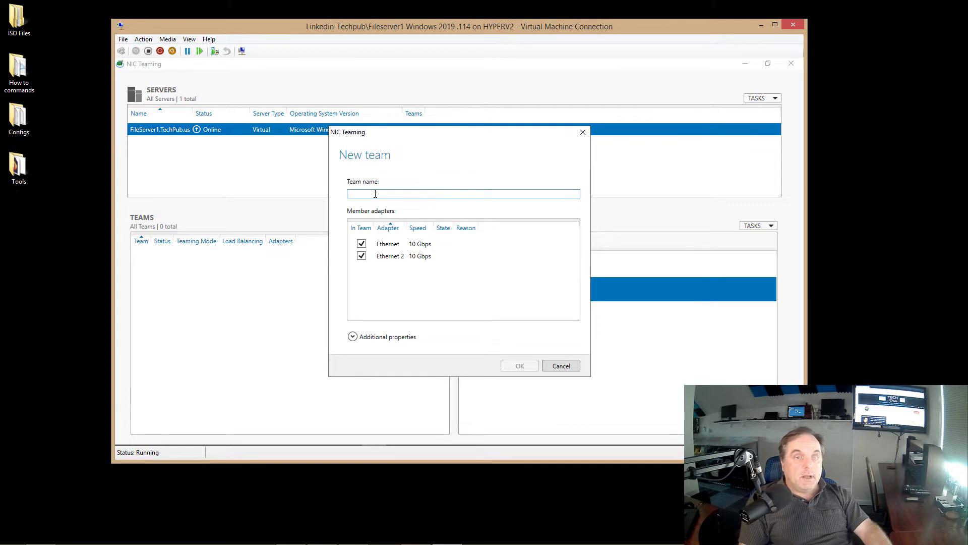
pyautogui.write('Team1')
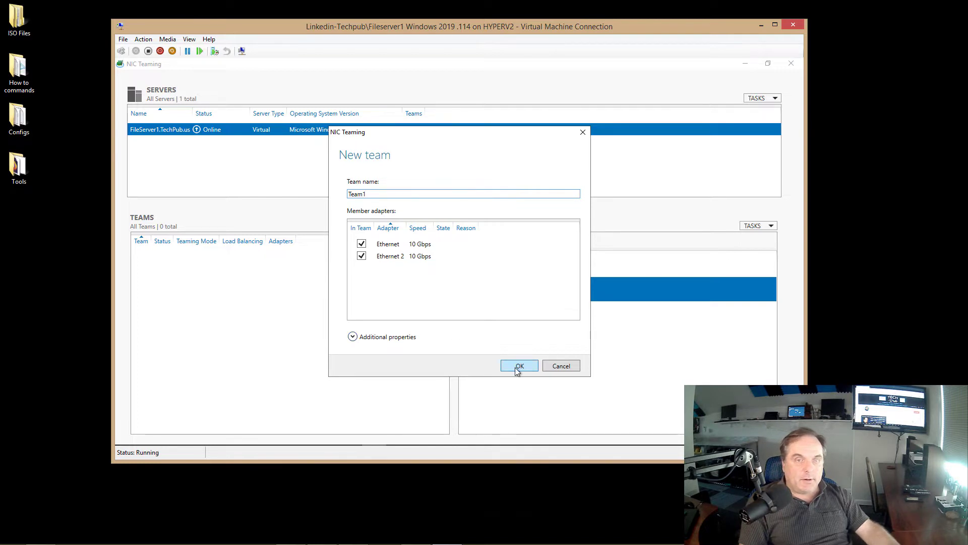
pyautogui.click(387, 337)
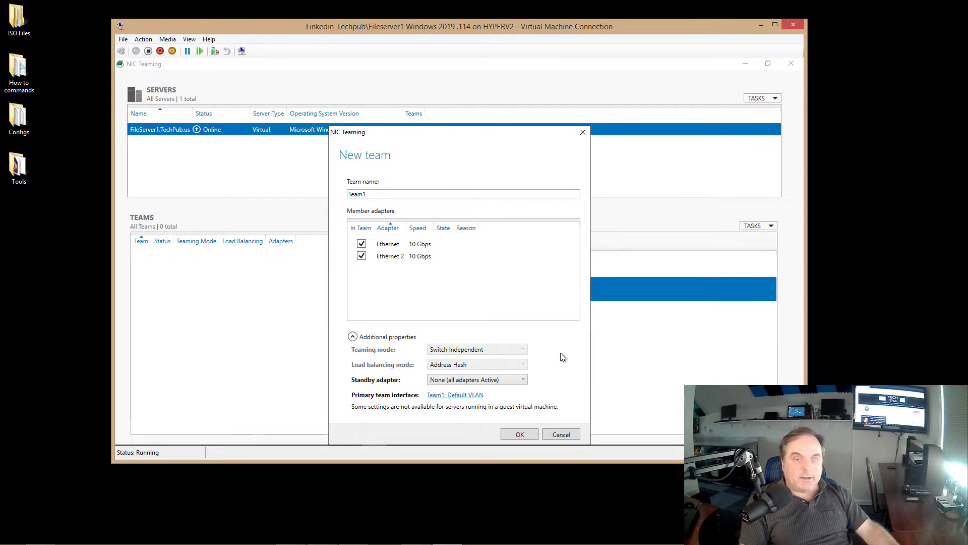
pyautogui.click(523, 381)
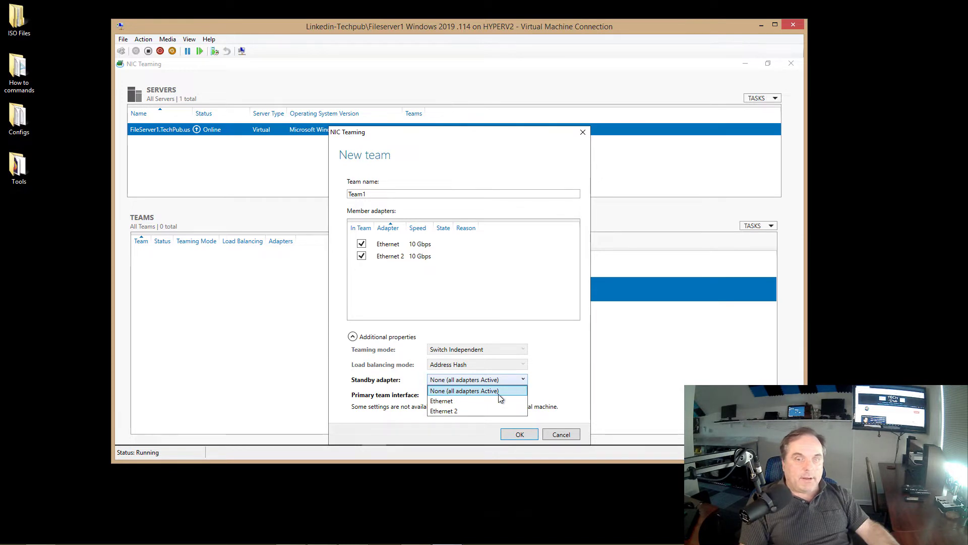
pyautogui.click(564, 349)
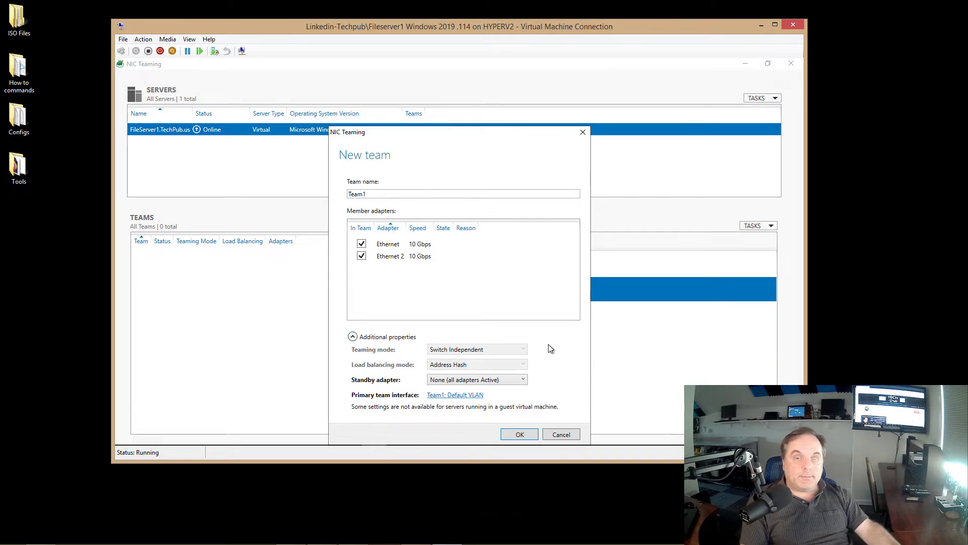
pyautogui.click(520, 435)
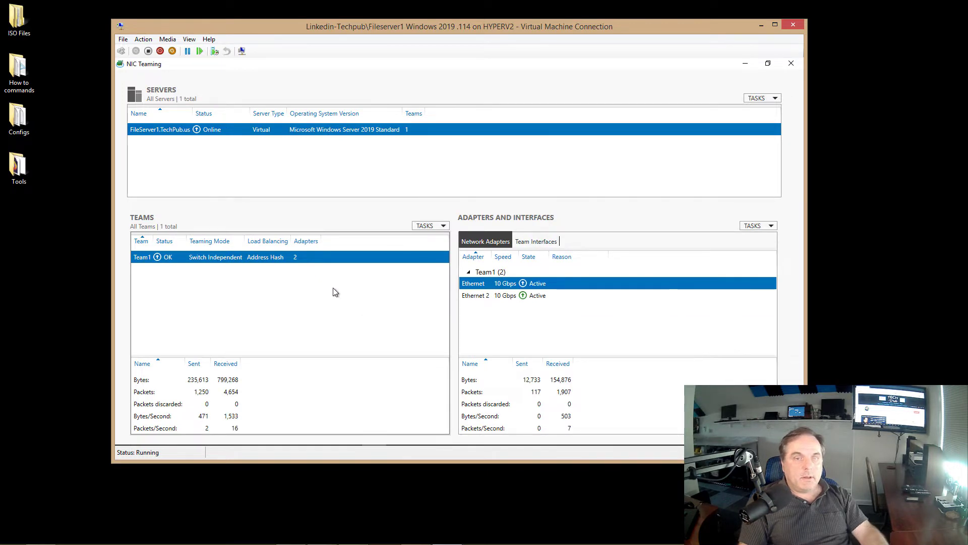
# - Review Team1's properties and its Ethernet 2 member, then cancel unchanged
pyautogui.rightClick(210, 258)
pyautogui.click(243, 276)
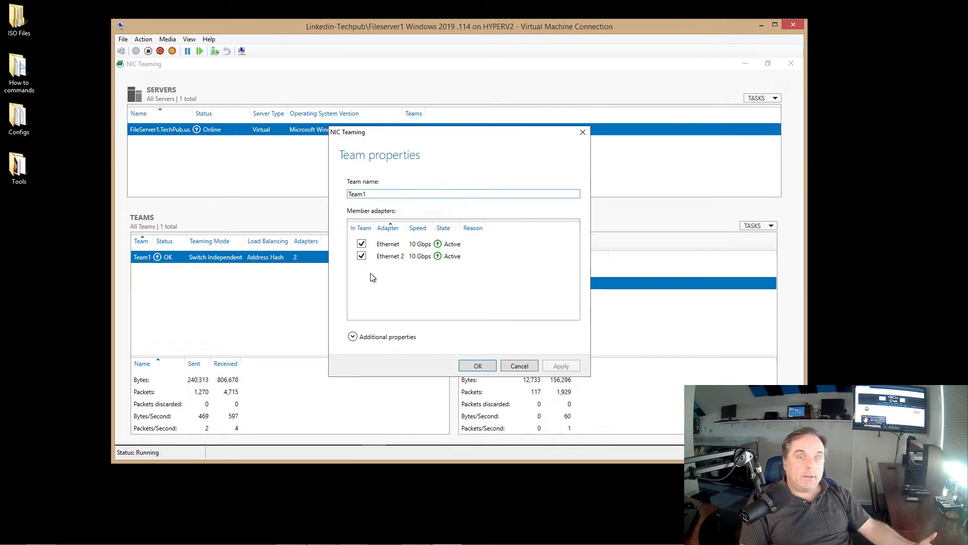
pyautogui.click(362, 257)
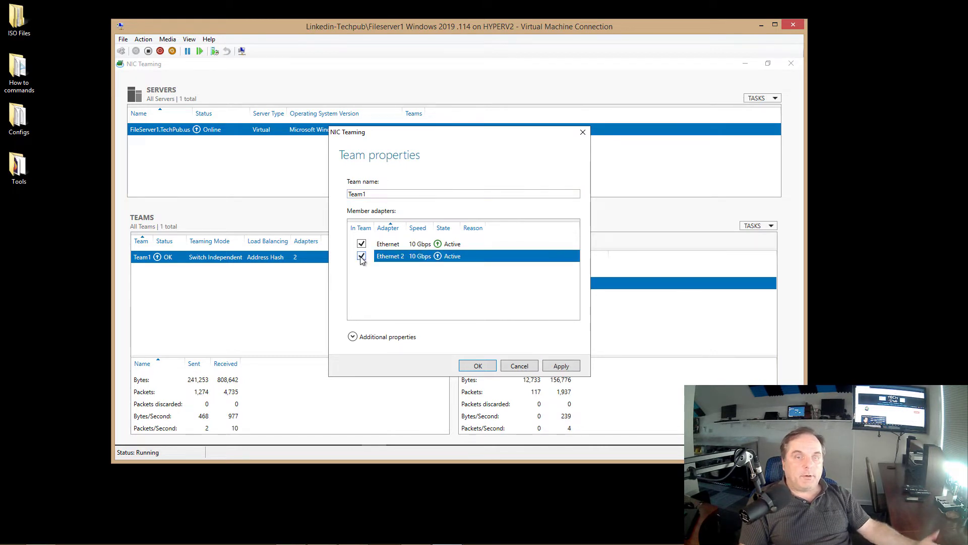
pyautogui.click(519, 366)
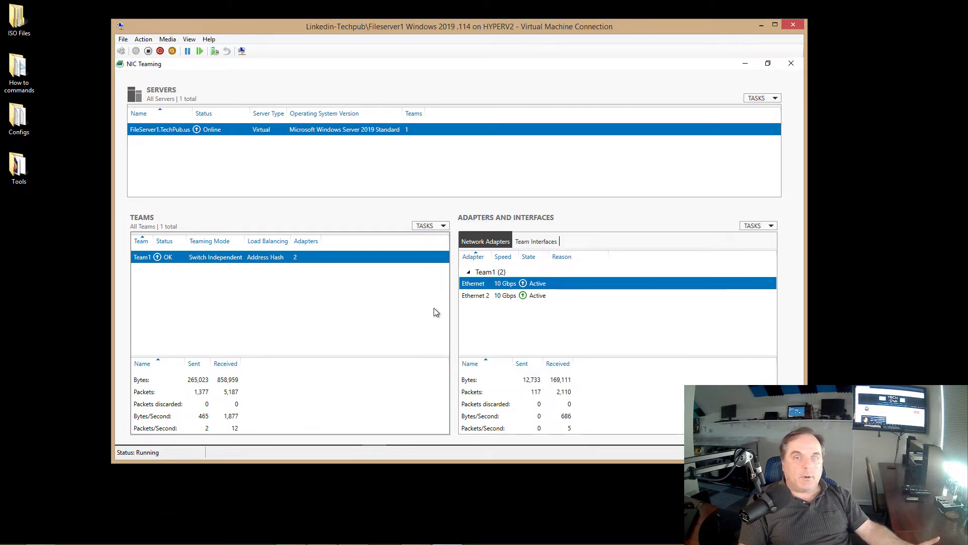
# - Open Network Connections through Control Panel's Network and Sharing Center
pyautogui.click(745, 64)
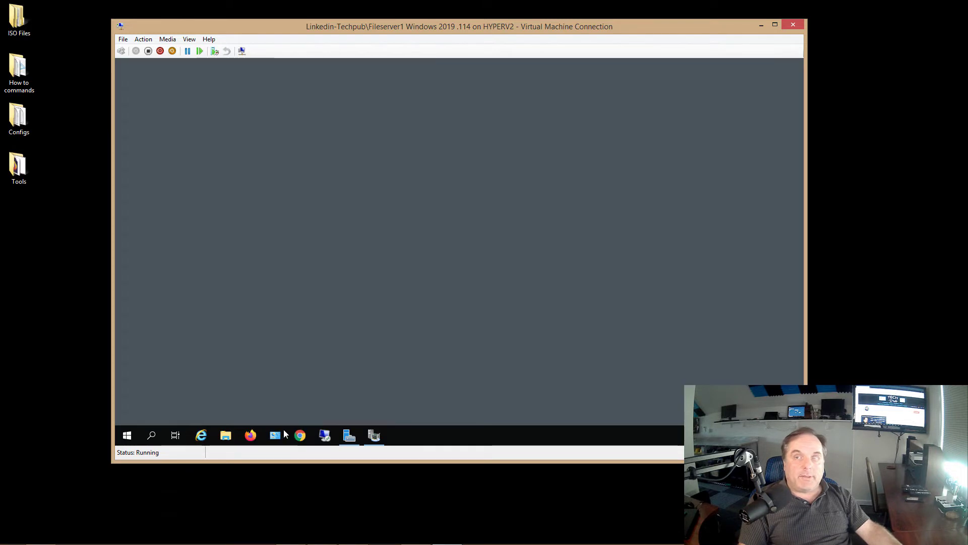
pyautogui.click(276, 435)
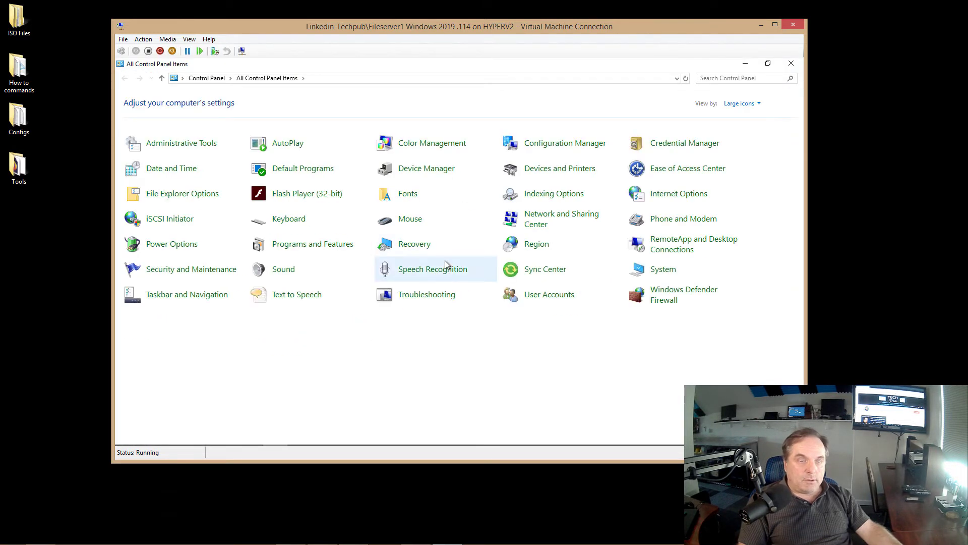
pyautogui.click(537, 228)
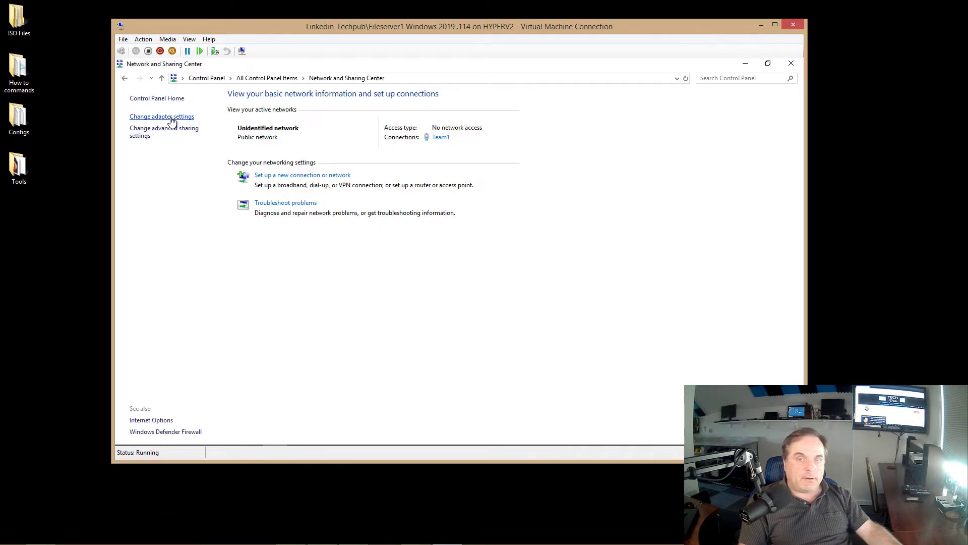
pyautogui.click(171, 121)
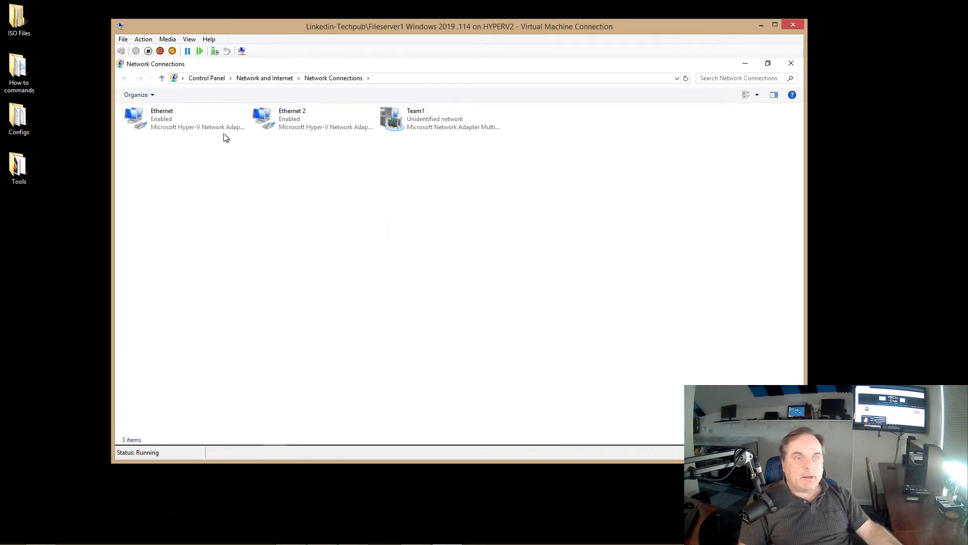
# - Check Ethernet 2's connection properties, then open Team1's connection properties
pyautogui.click(429, 130)
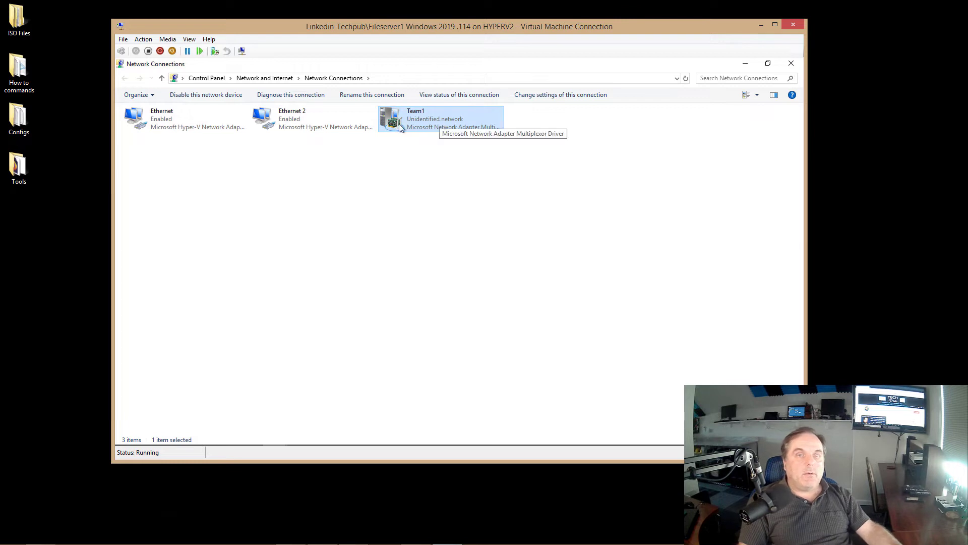
pyautogui.rightClick(294, 126)
pyautogui.click(310, 221)
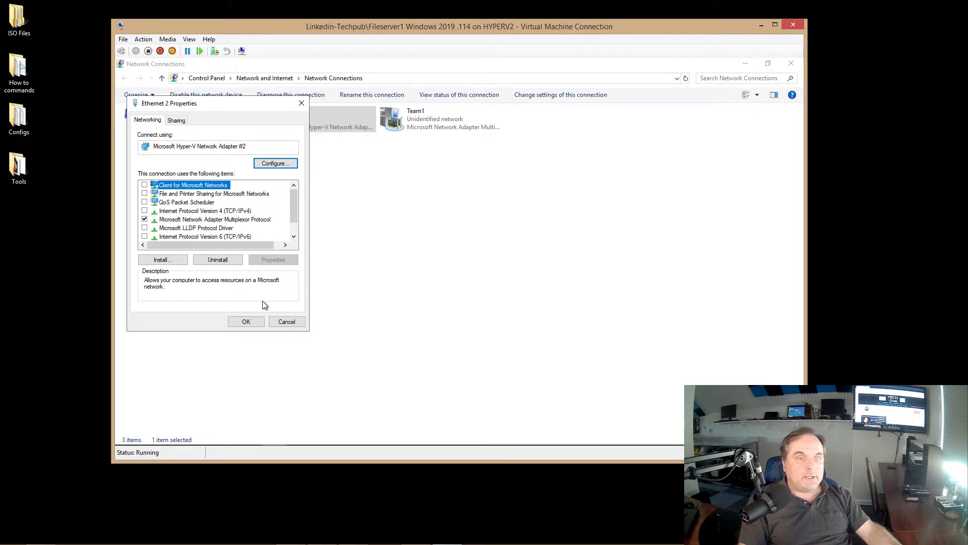
pyautogui.click(282, 323)
pyautogui.click(418, 120)
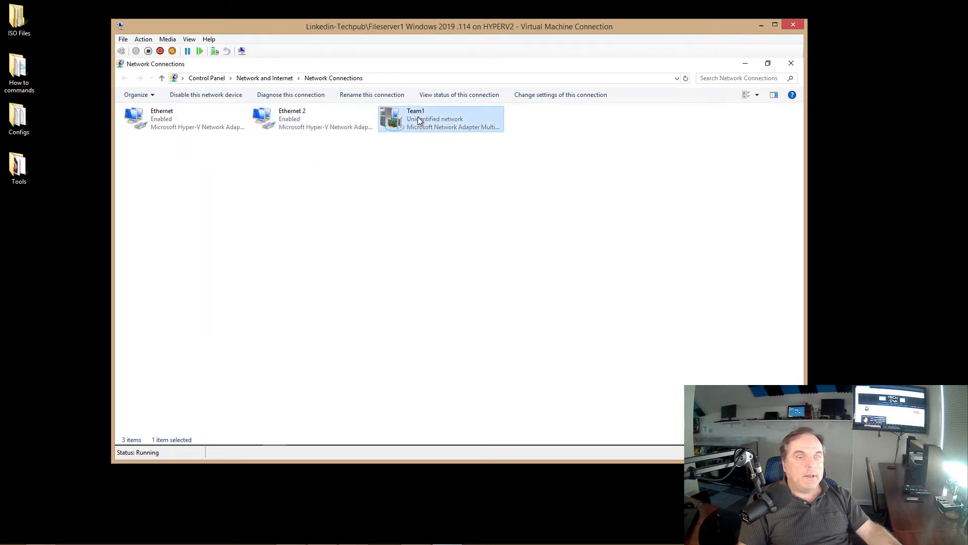
pyautogui.rightClick(418, 120)
pyautogui.click(438, 212)
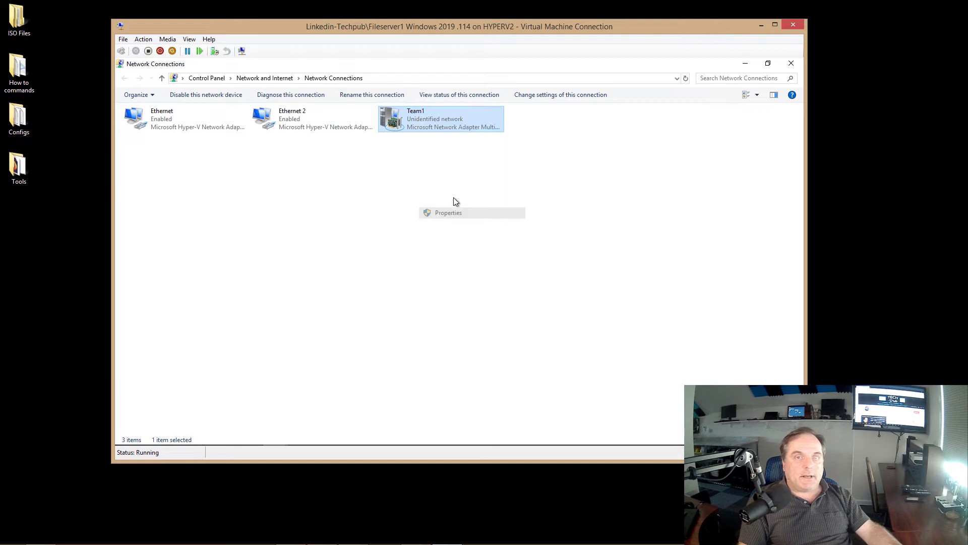
# - Give Team1 IPv4 192.168.21.207, gateway 192.168.21.1 and DNS 192.168.21.110, then close
pyautogui.moveTo(259, 102); pyautogui.dragTo(499, 103)
pyautogui.click(423, 229)
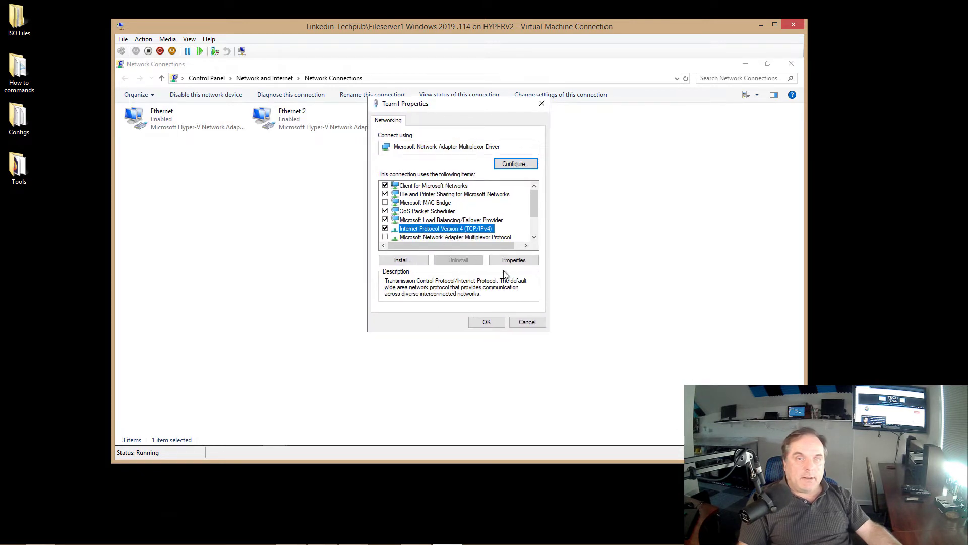
pyautogui.click(512, 260)
pyautogui.click(403, 216)
pyautogui.click(493, 228)
pyautogui.write('192 . 168 . 21 . 207')
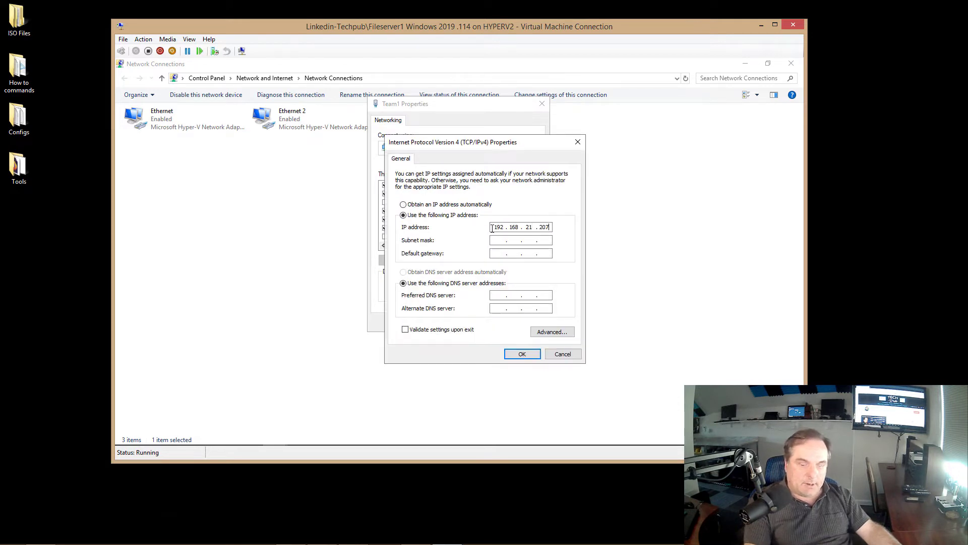
pyautogui.press('Tab')
pyautogui.press('Tab')
pyautogui.write('192 . 168 . 21 . 1')
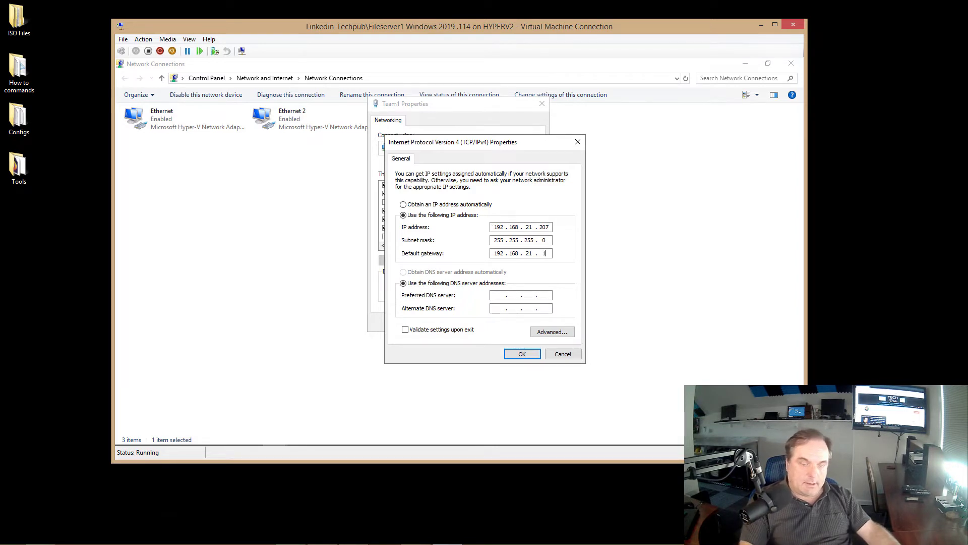
pyautogui.click(497, 297)
pyautogui.write('192 . 168 . 21 . 110')
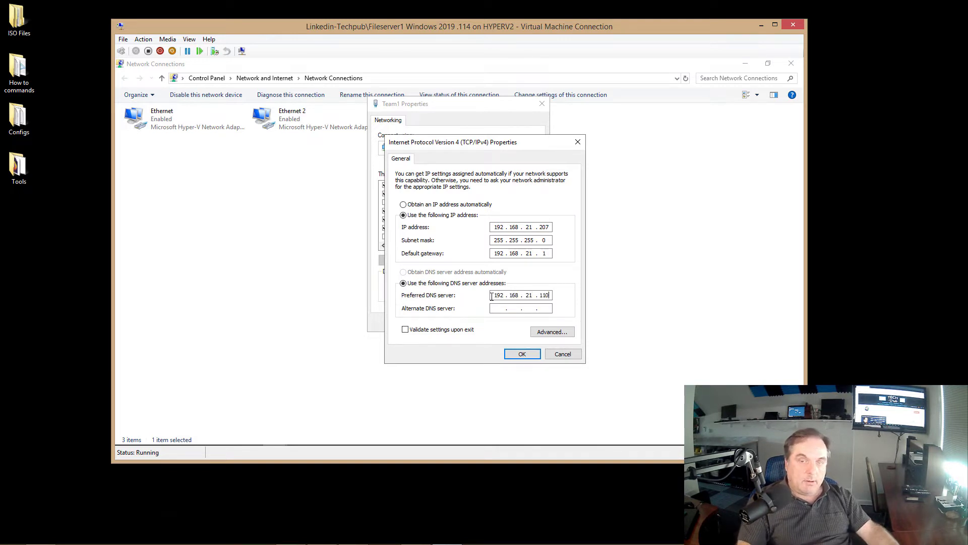
pyautogui.click(521, 354)
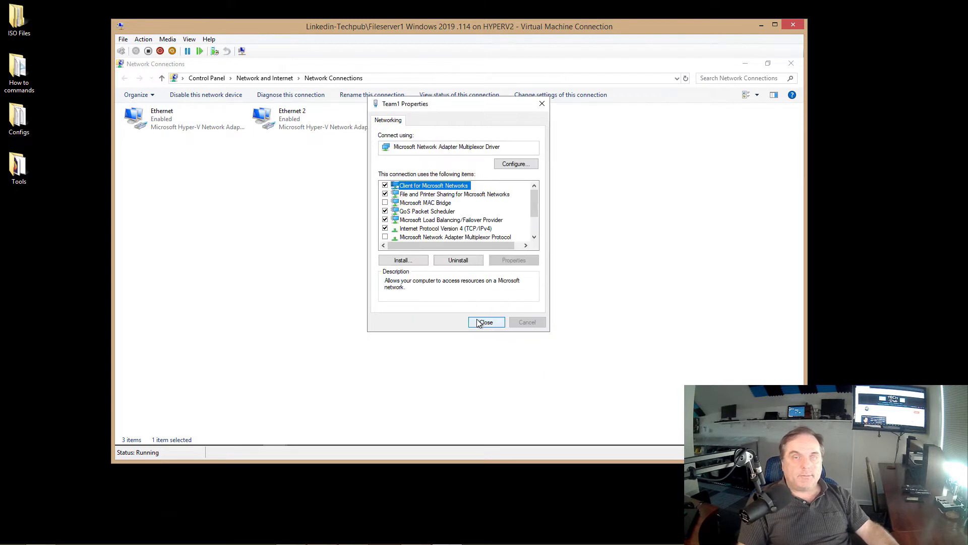
pyautogui.click(485, 322)
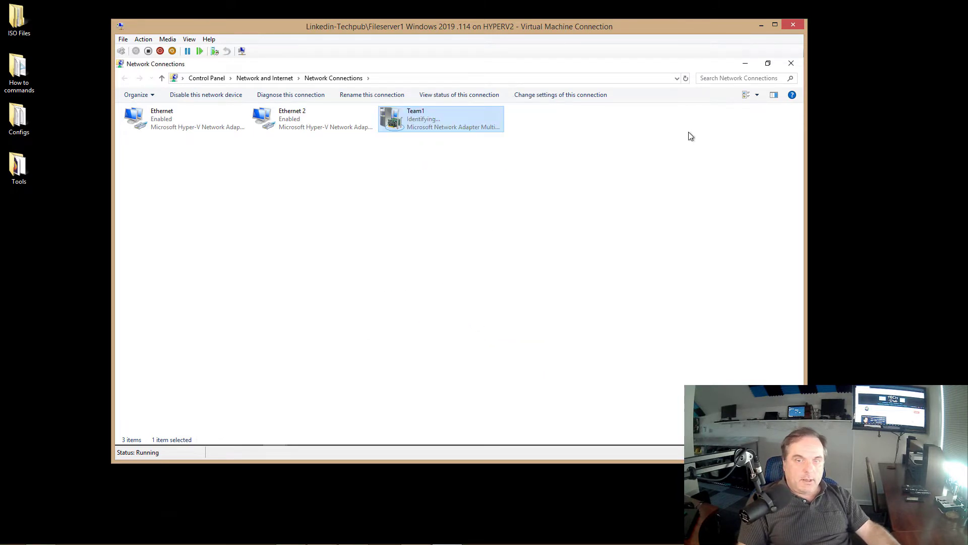
# - Hide the network windows and ping 8.8.8.8 from PowerShell
pyautogui.click(745, 67)
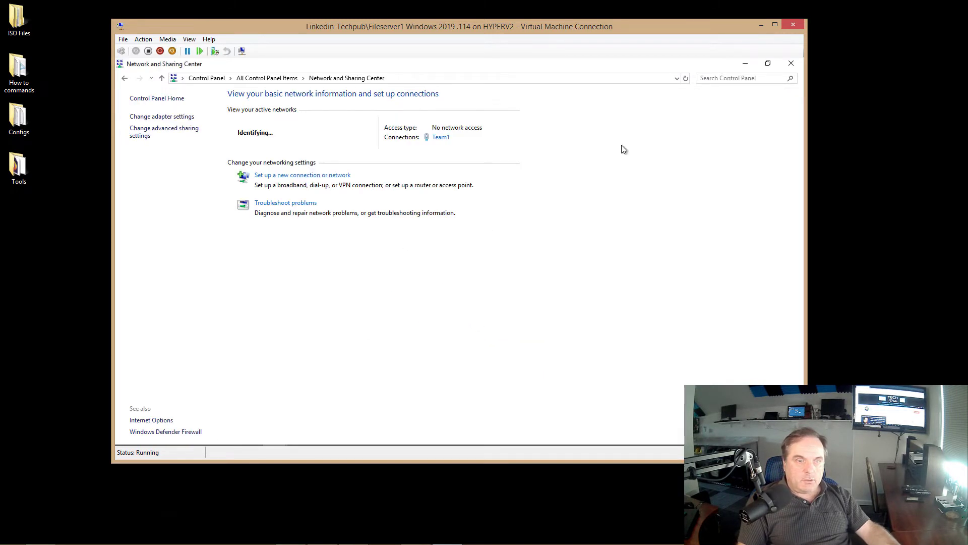
pyautogui.click(746, 65)
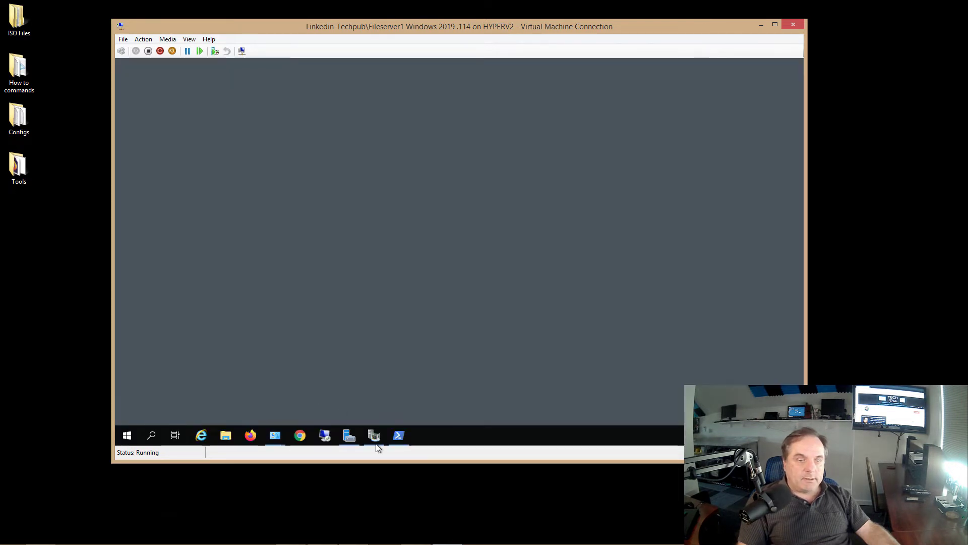
pyautogui.click(399, 435)
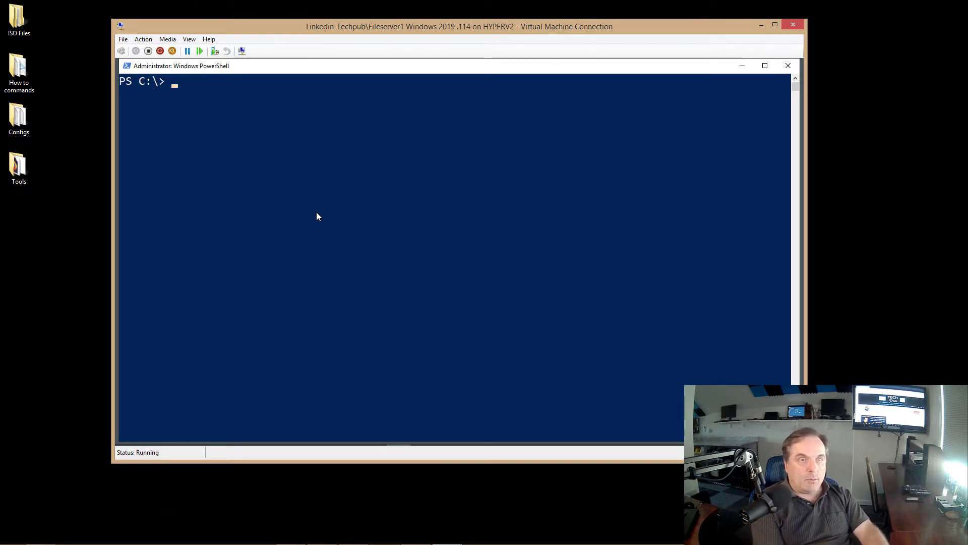
pyautogui.write('ping 8.8.8.')
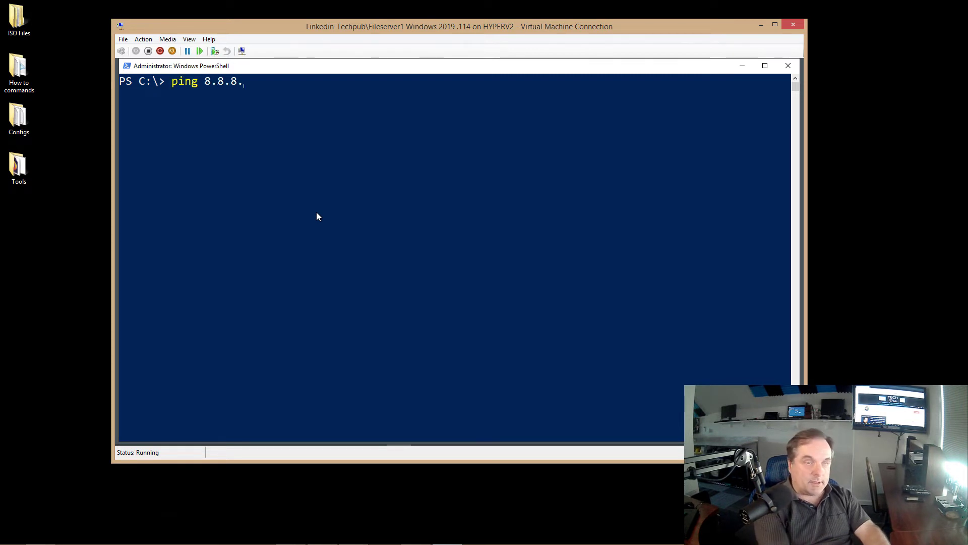
pyautogui.write('8')
pyautogui.press('Return')
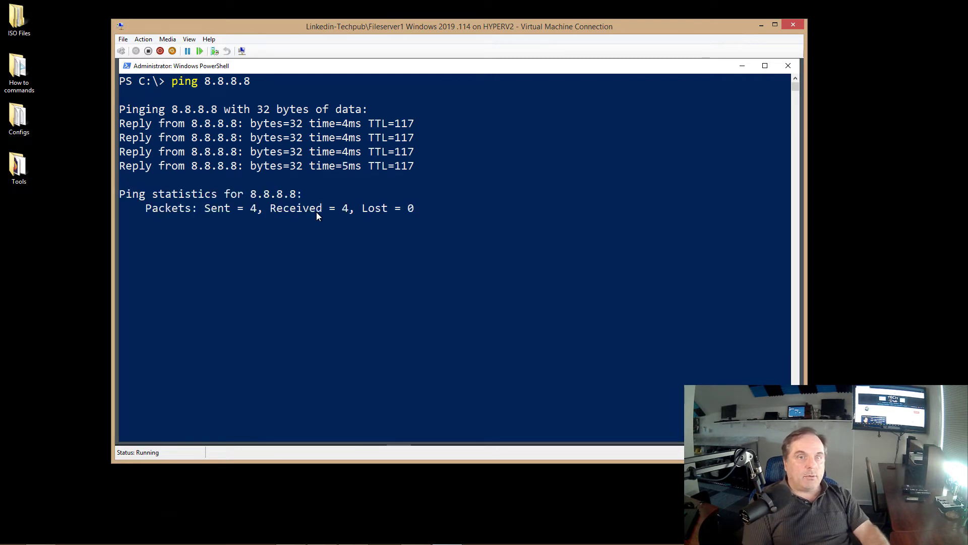
# - Run ipconfig /all, highlight the 192.168.21.207 IPv4 address, then close PowerShell
pyautogui.write('ipconfig /all')
pyautogui.press('Return')
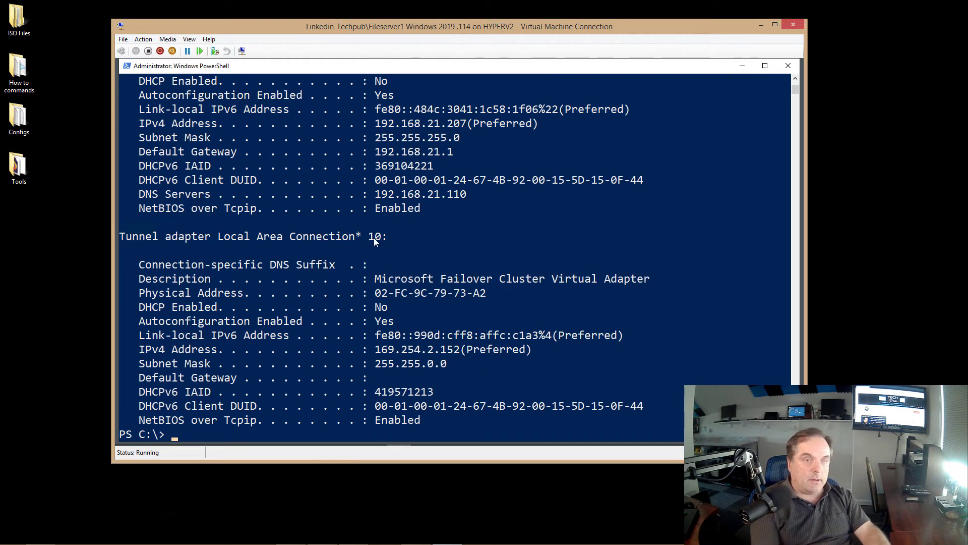
pyautogui.scroll(1, 374, 237)
pyautogui.moveTo(376, 166); pyautogui.dragTo(530, 166)
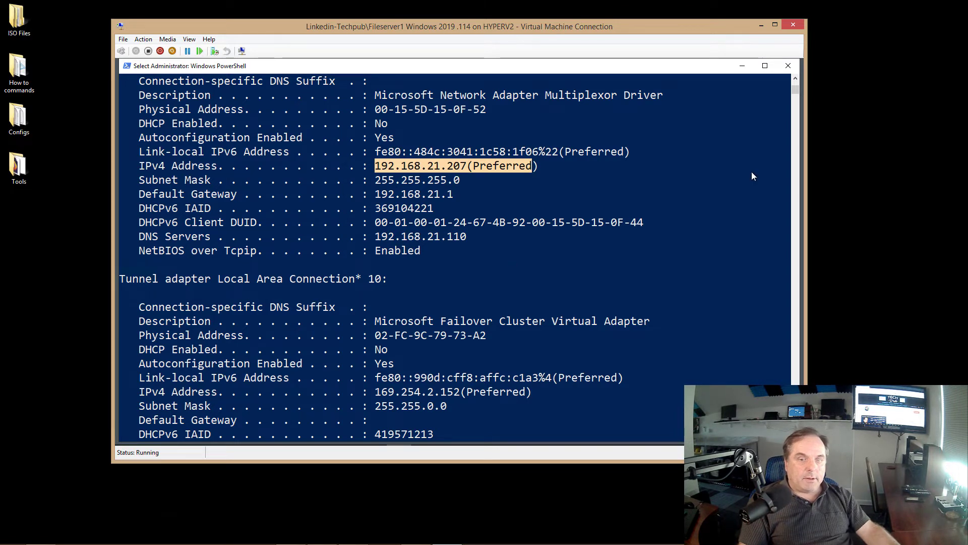
pyautogui.click(788, 66)
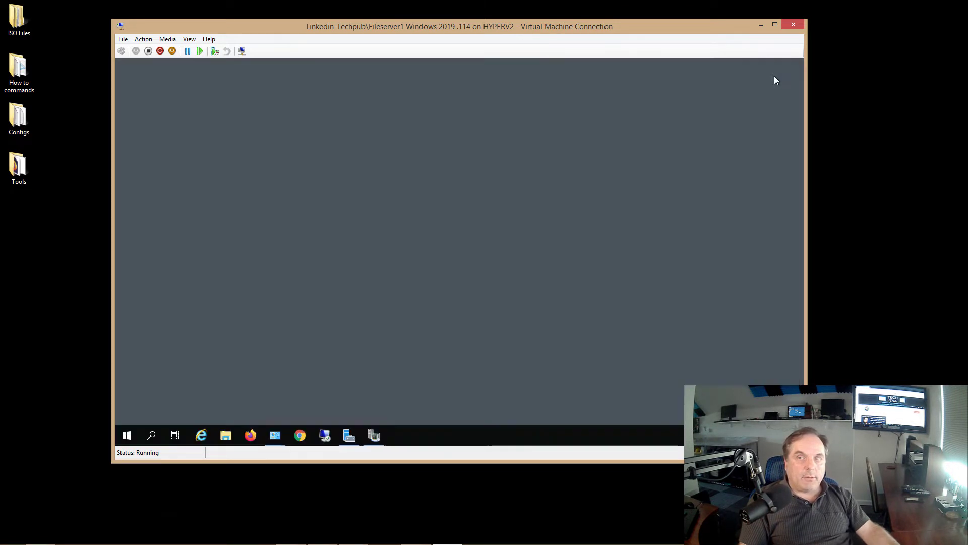
# - Delete Team1 from FILESERVER1's NIC Teaming configuration and return to All Servers
pyautogui.click(349, 436)
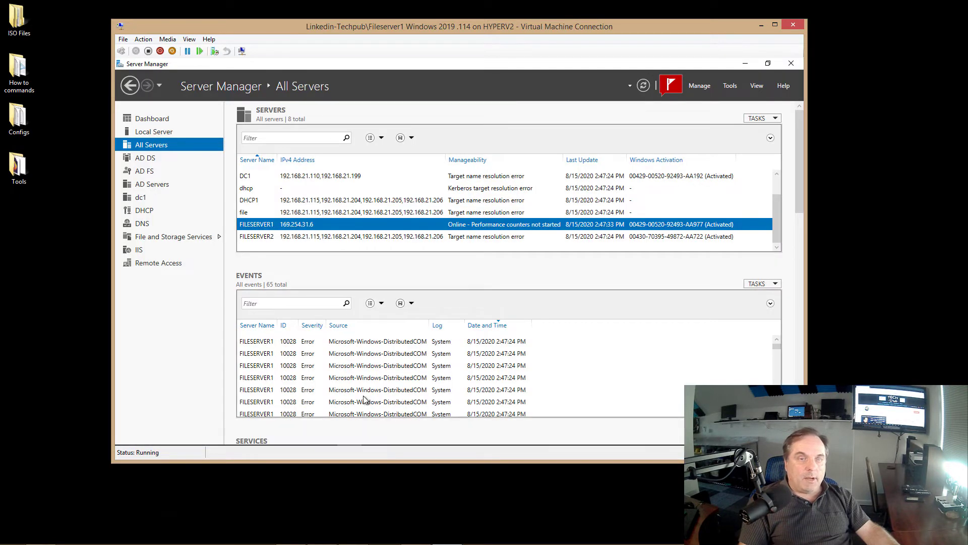
pyautogui.rightClick(338, 225)
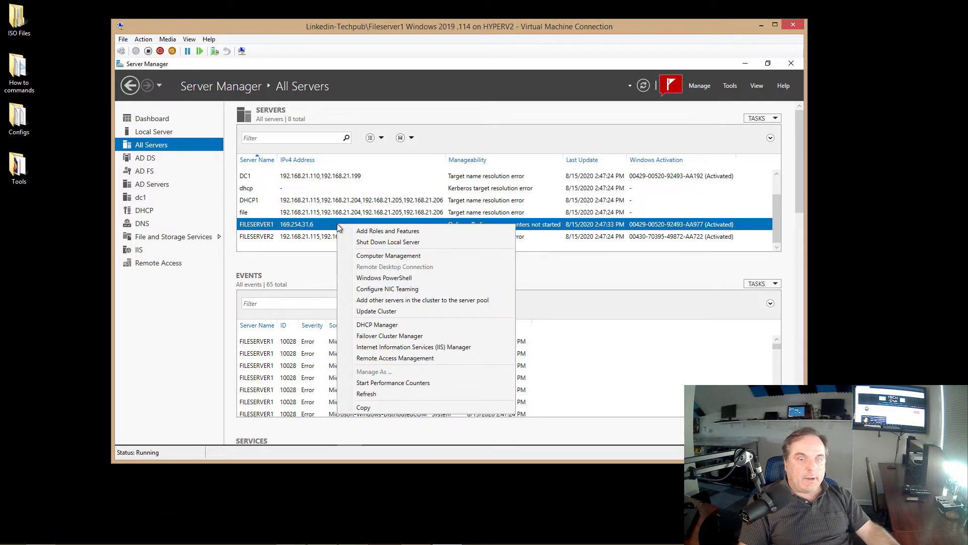
pyautogui.click(374, 289)
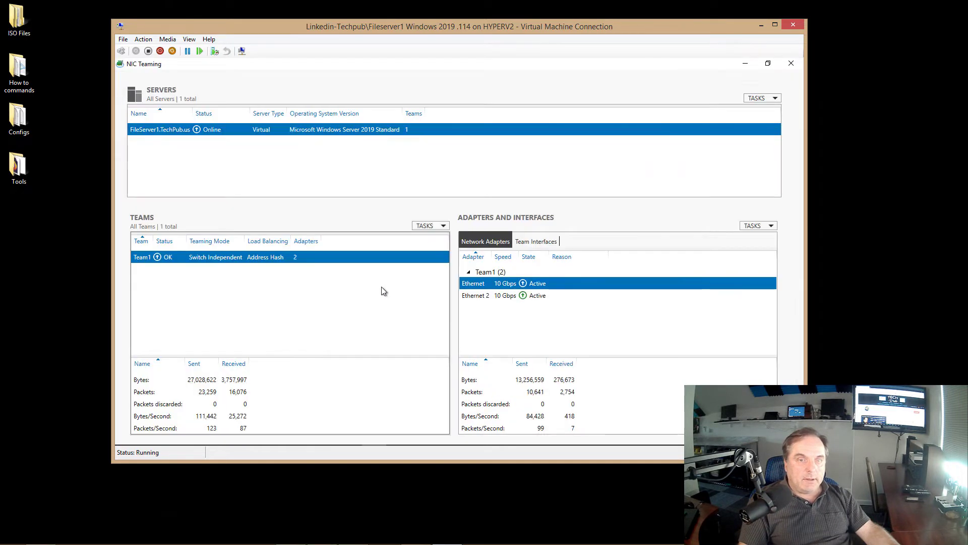
pyautogui.rightClick(212, 259)
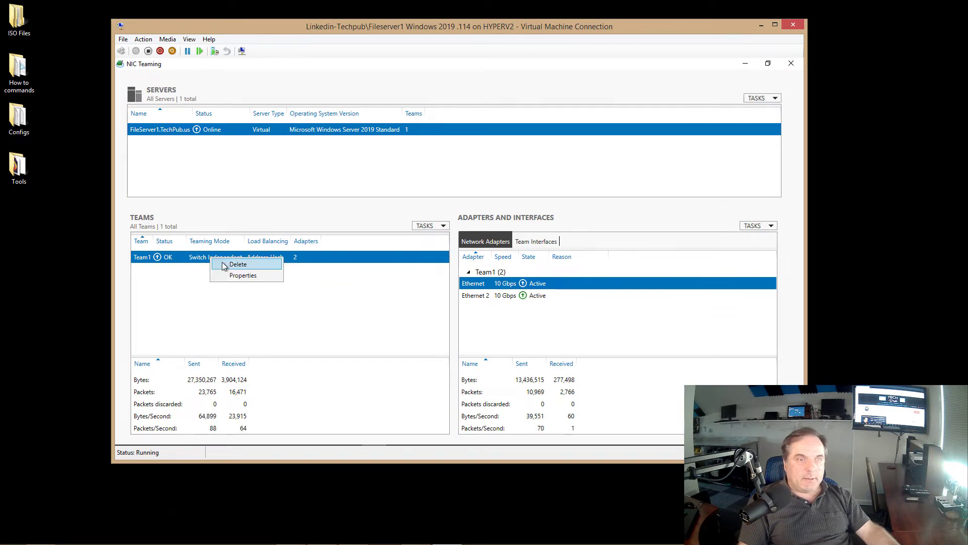
pyautogui.click(231, 264)
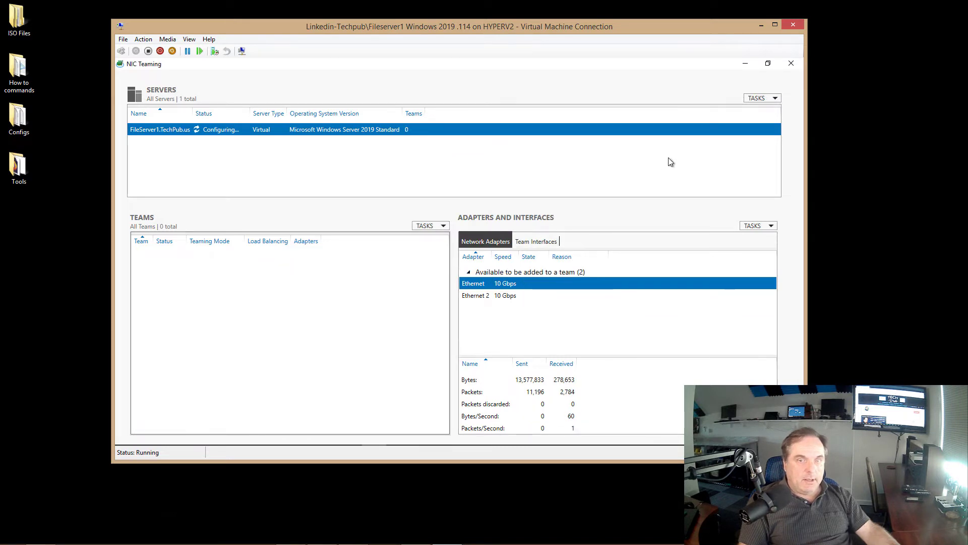
pyautogui.click(746, 64)
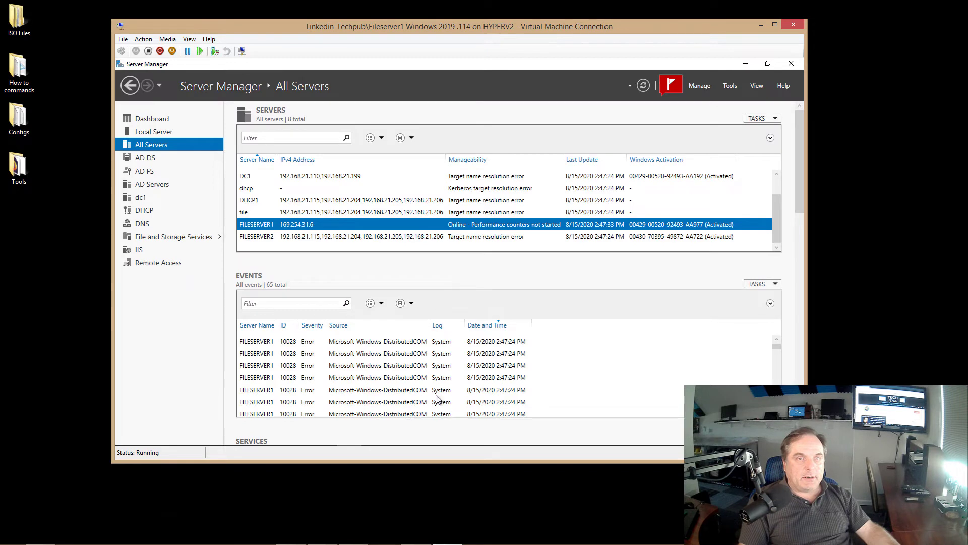
# - Bring back Network Connections and open the Ethernet adapter's Properties dialog
pyautogui.click(745, 64)
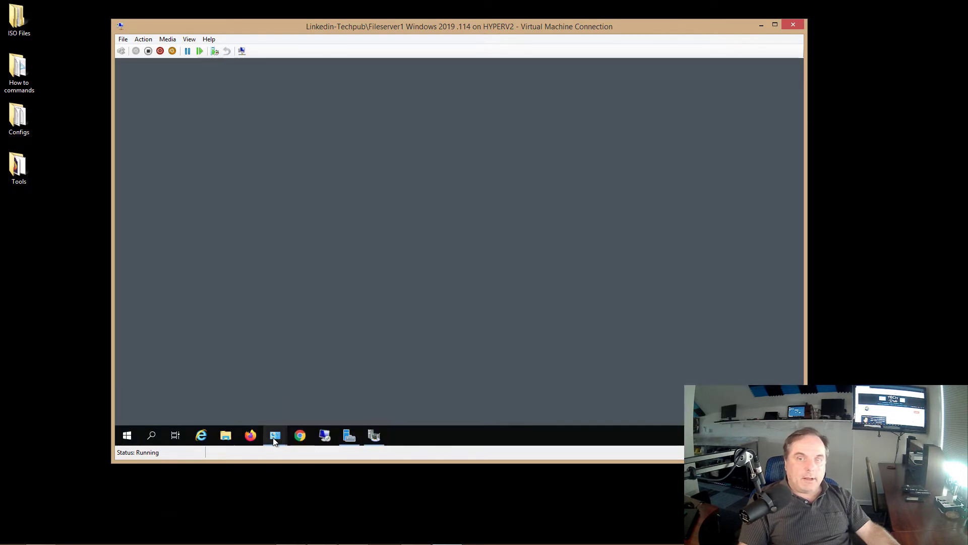
pyautogui.moveTo(275, 441)
pyautogui.click(309, 389)
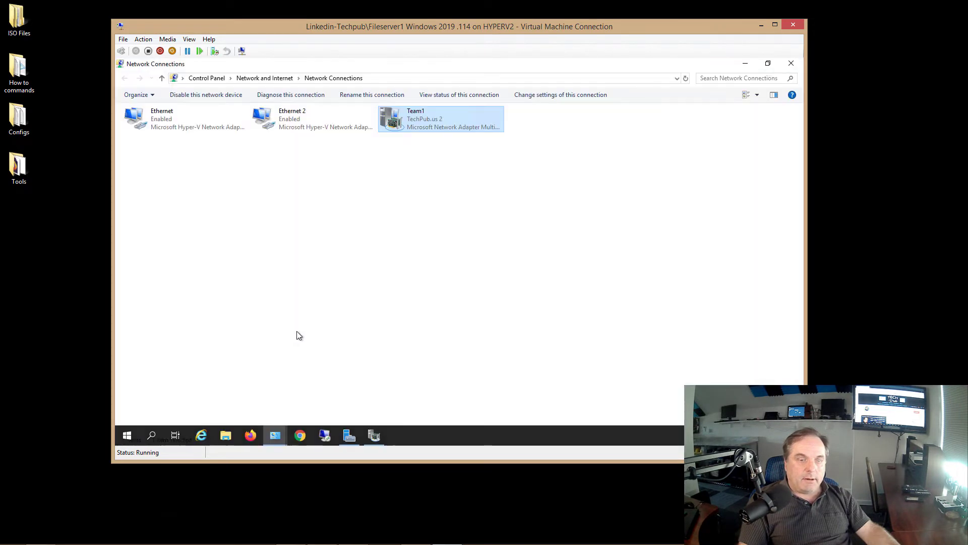
pyautogui.click(368, 197)
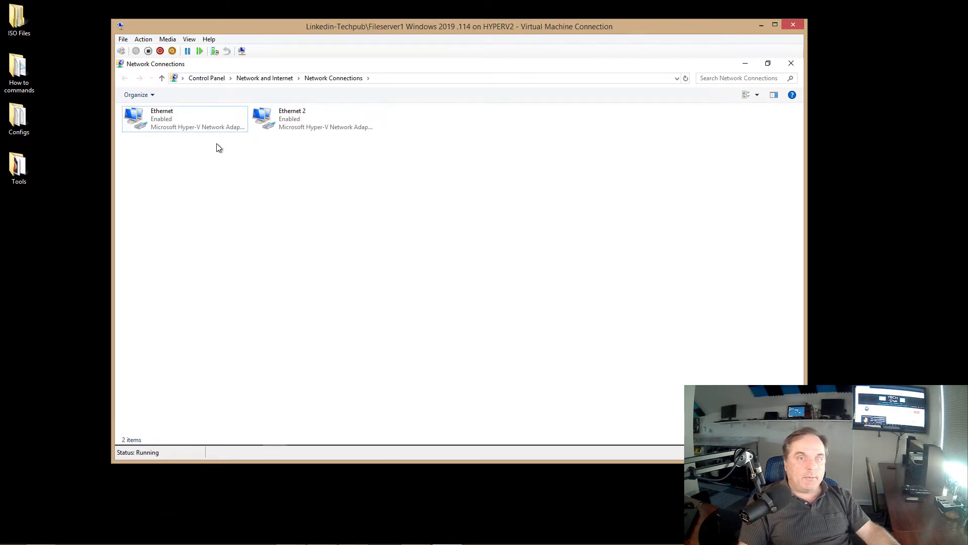
pyautogui.rightClick(185, 130)
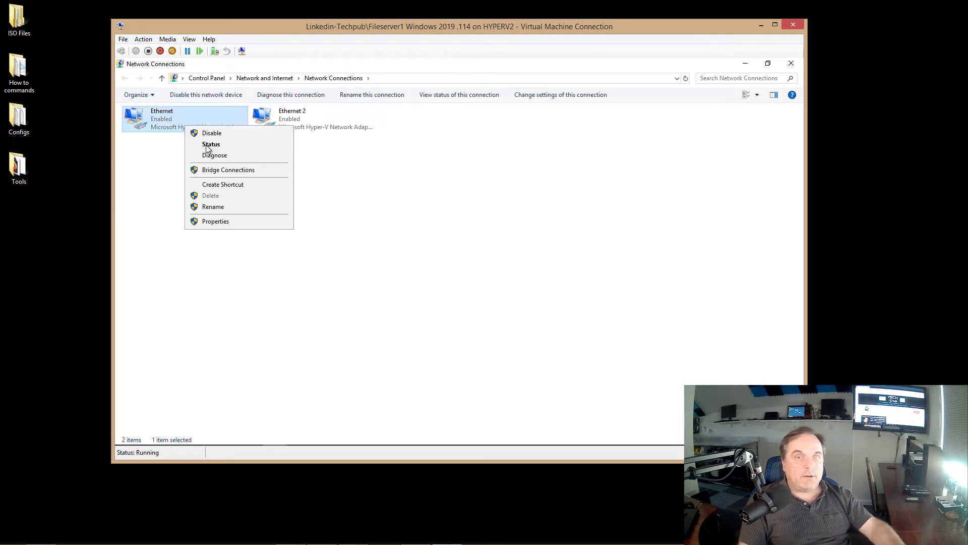
pyautogui.click(219, 221)
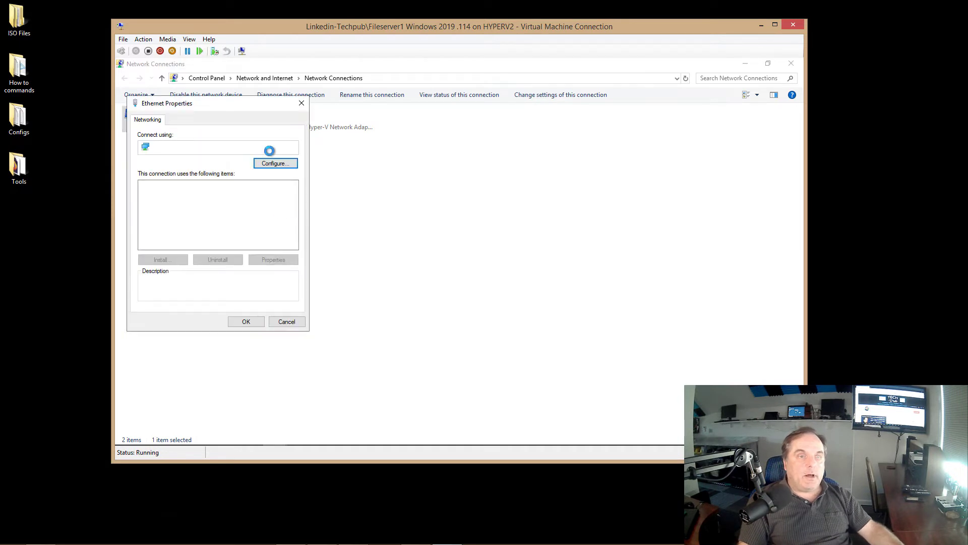
pyautogui.moveTo(271, 104); pyautogui.dragTo(488, 98)
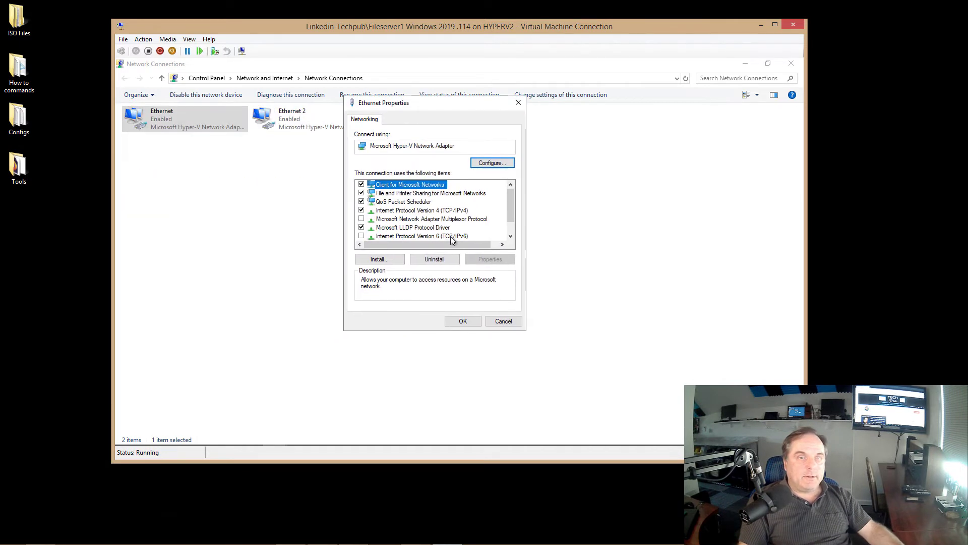
# - Set Ethernet's IPv4 default gateway to 192.168.21.1 and apply the change
pyautogui.doubleClick(437, 211)
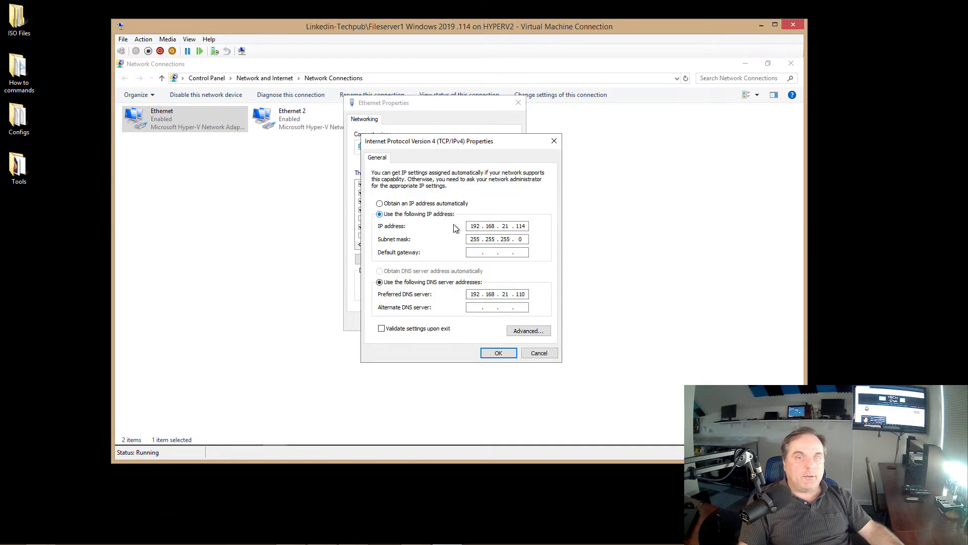
pyautogui.click(470, 254)
pyautogui.write('192 . 168 . ')
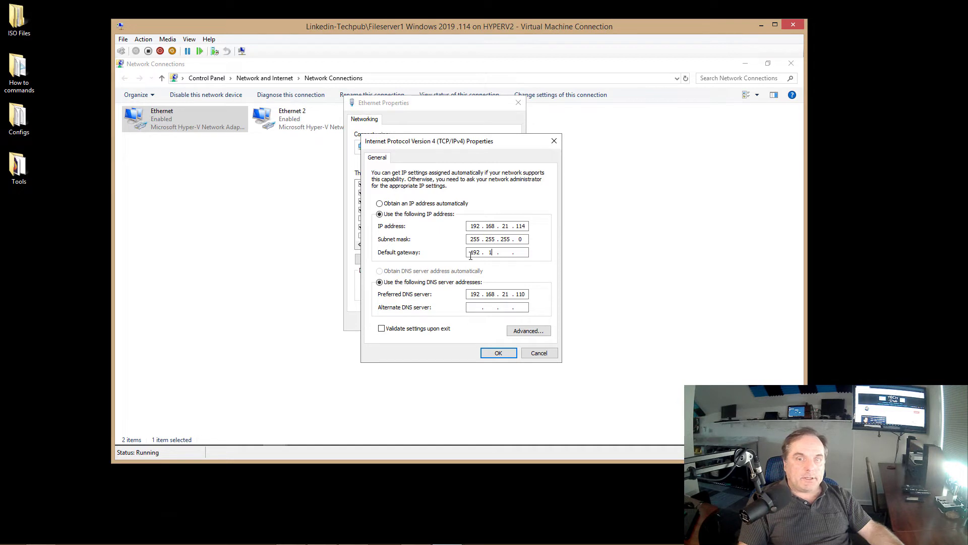
pyautogui.write('21 . 1')
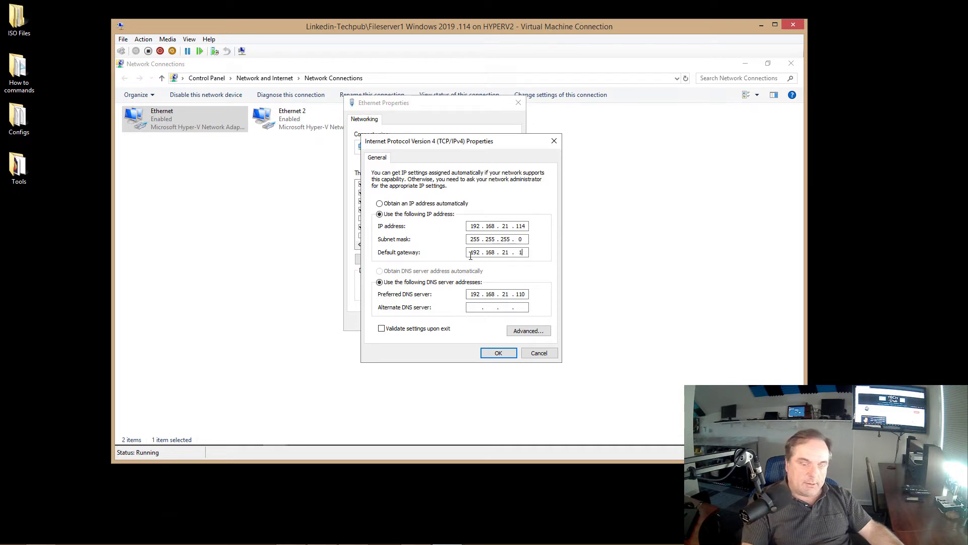
pyautogui.click(498, 353)
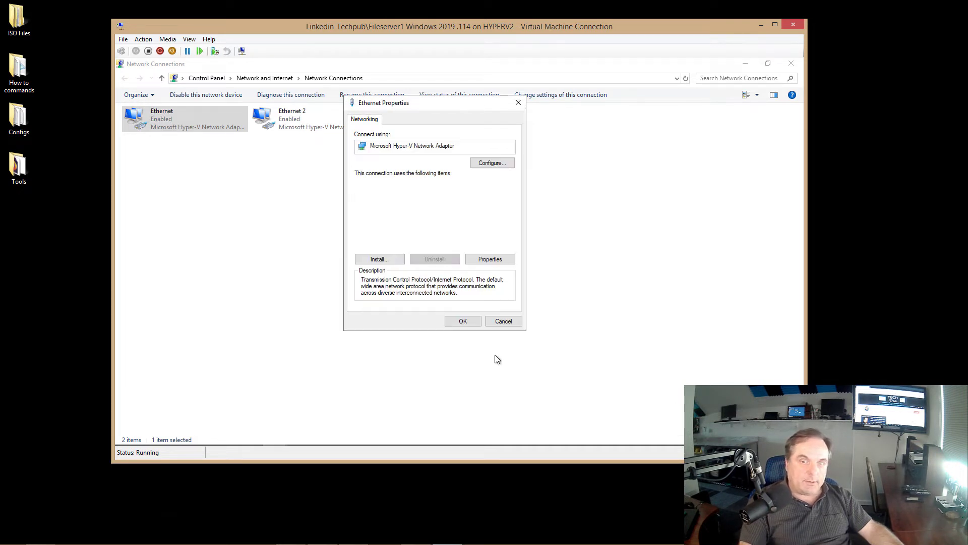
pyautogui.click(464, 322)
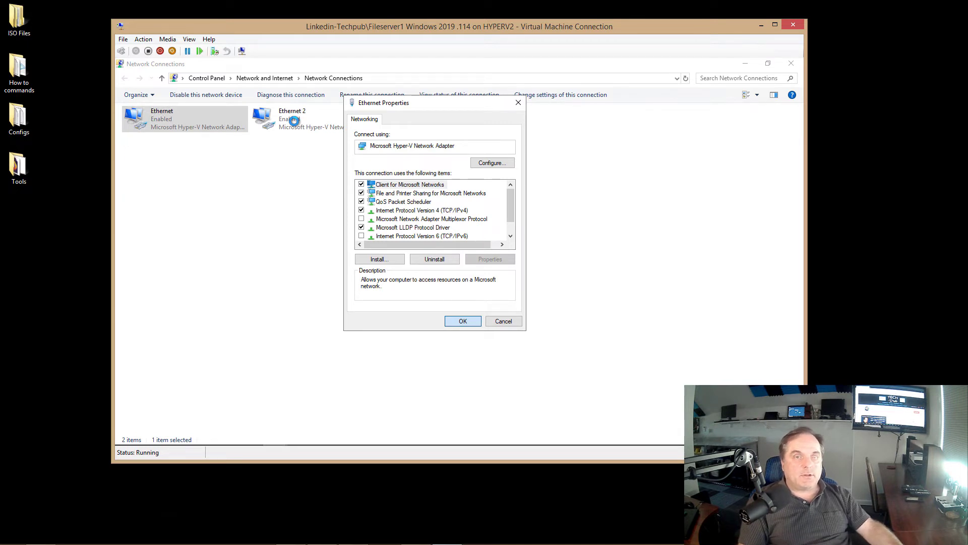
pyautogui.moveTo(879, 6)
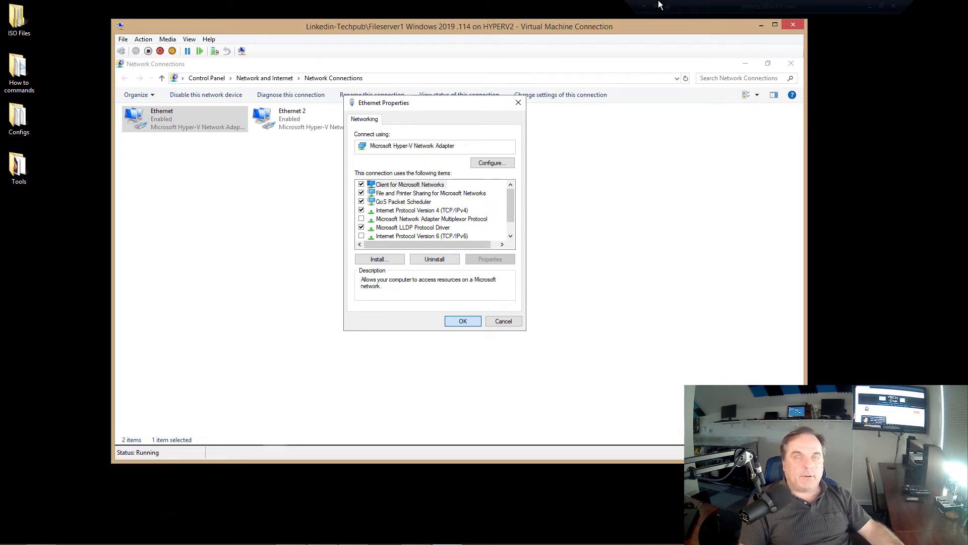
# - Minimize the remote session and present the NIC Teaming slide full screen
pyautogui.click(873, 6)
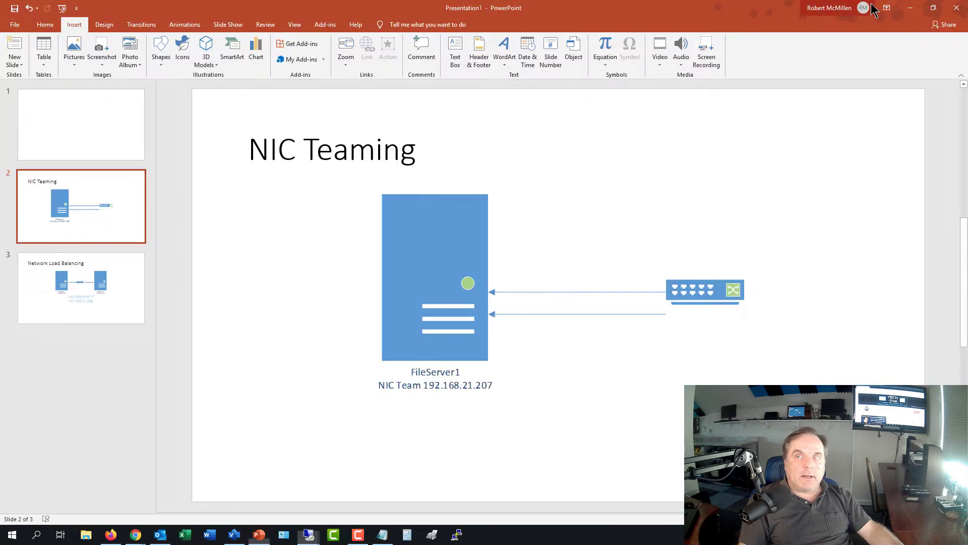
pyautogui.hotkey('shift', 'F5')
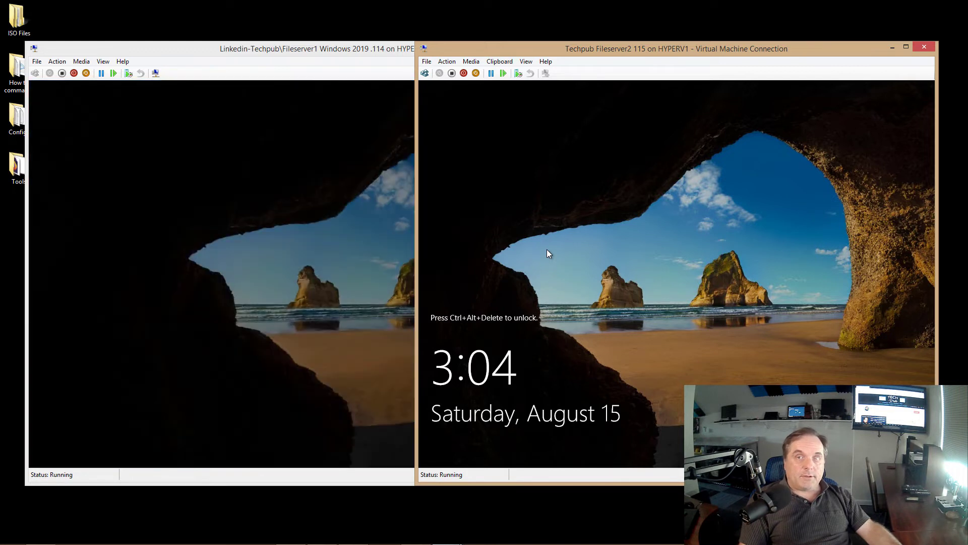
# - On Fileserver1, run Add Roles and Features through to the Features page
pyautogui.click(111, 208)
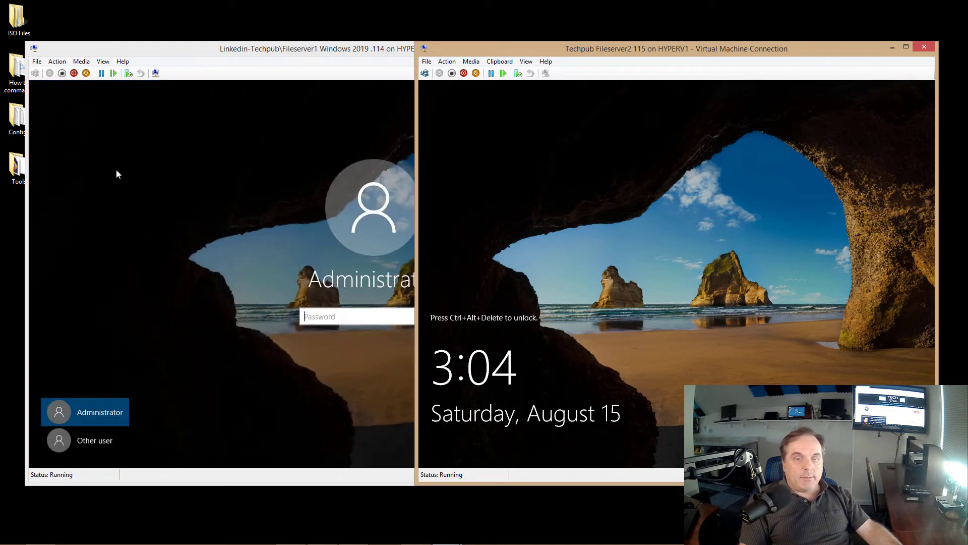
pyautogui.click(342, 319)
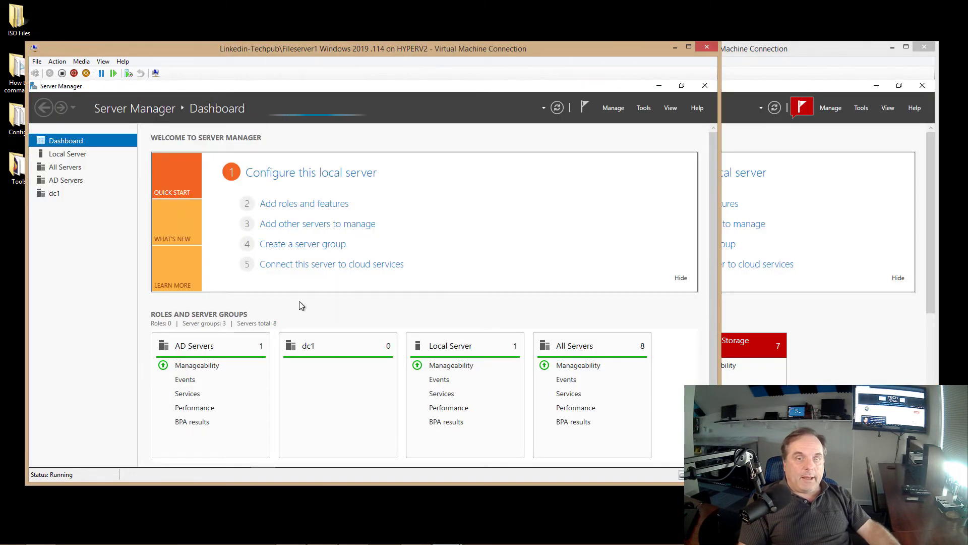
pyautogui.click(291, 204)
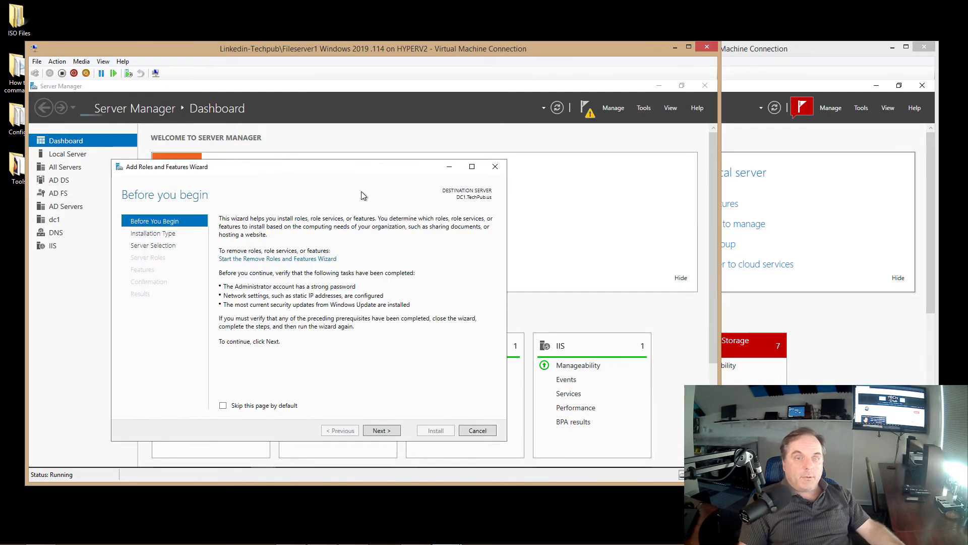
pyautogui.click(472, 167)
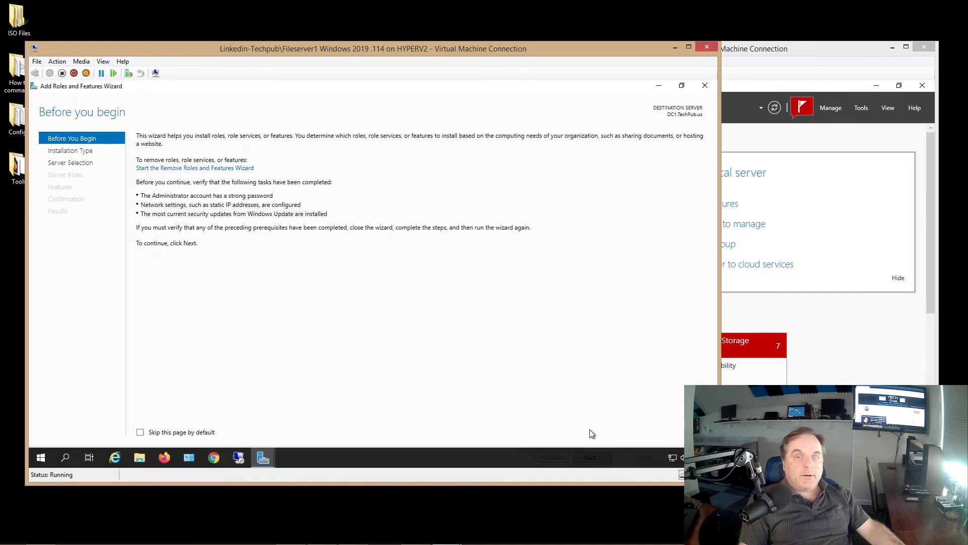
pyautogui.click(591, 458)
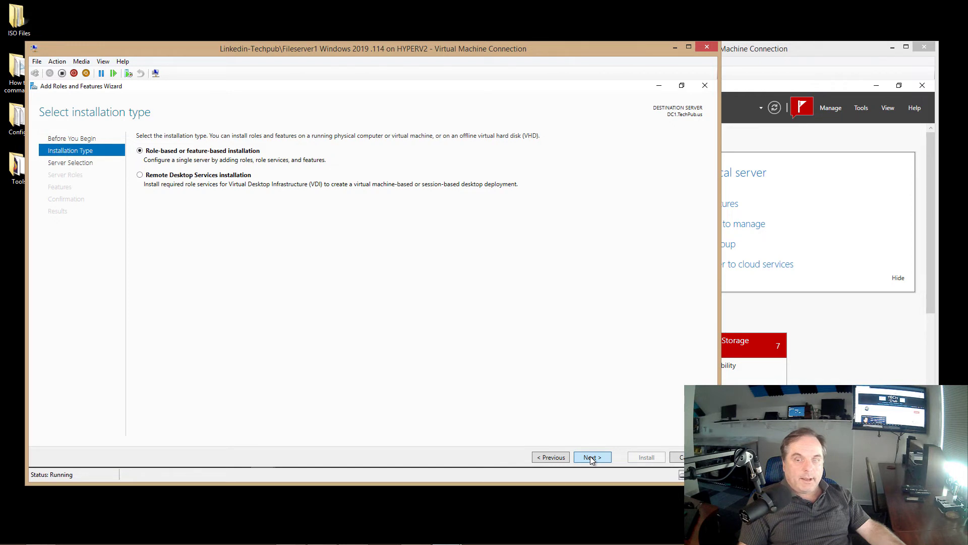
pyautogui.click(591, 457)
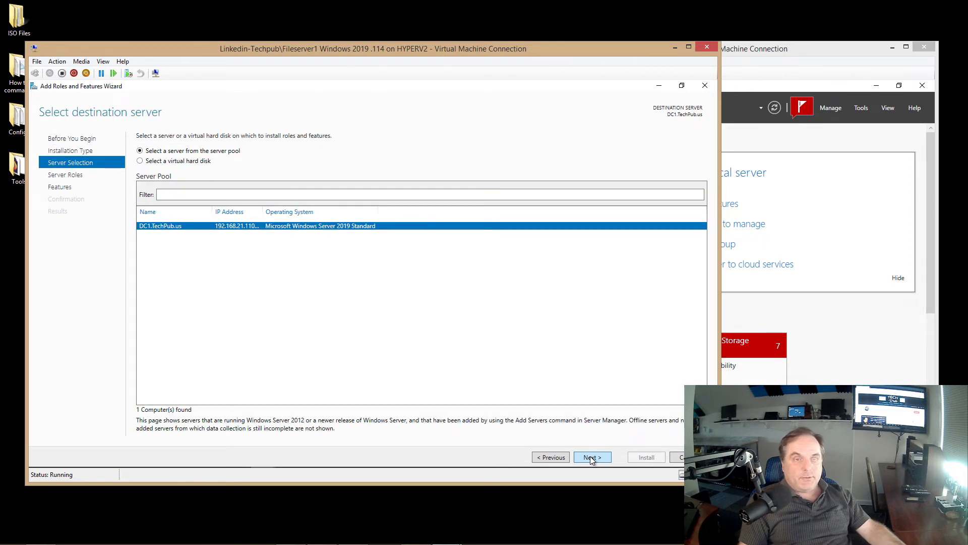
pyautogui.click(591, 457)
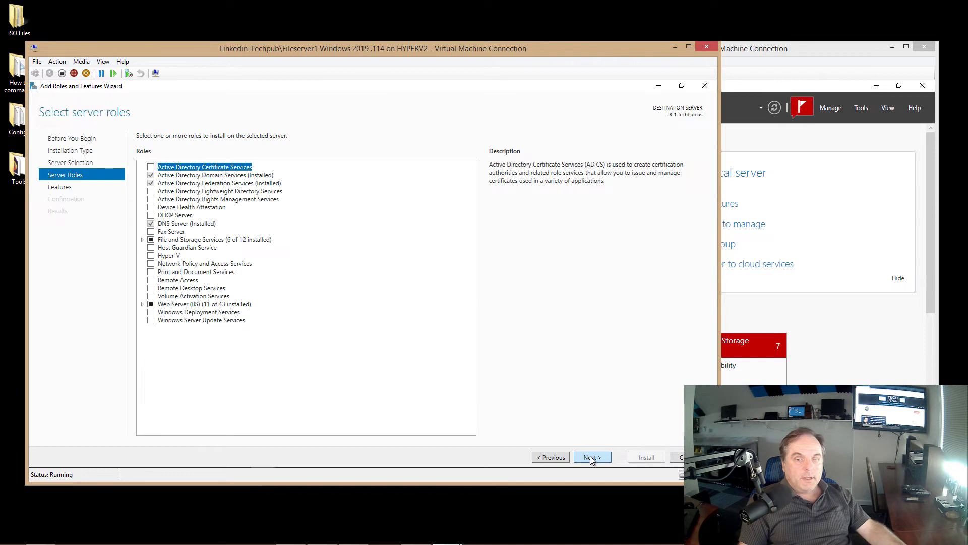
pyautogui.click(592, 457)
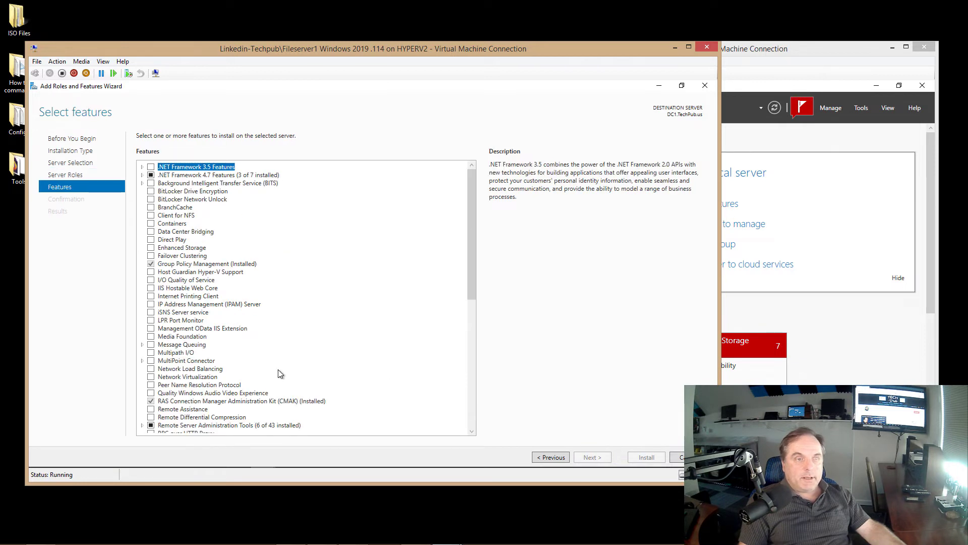
# - Install Network Load Balancing with its management tools and close the finished wizard
pyautogui.click(151, 369)
pyautogui.click(409, 361)
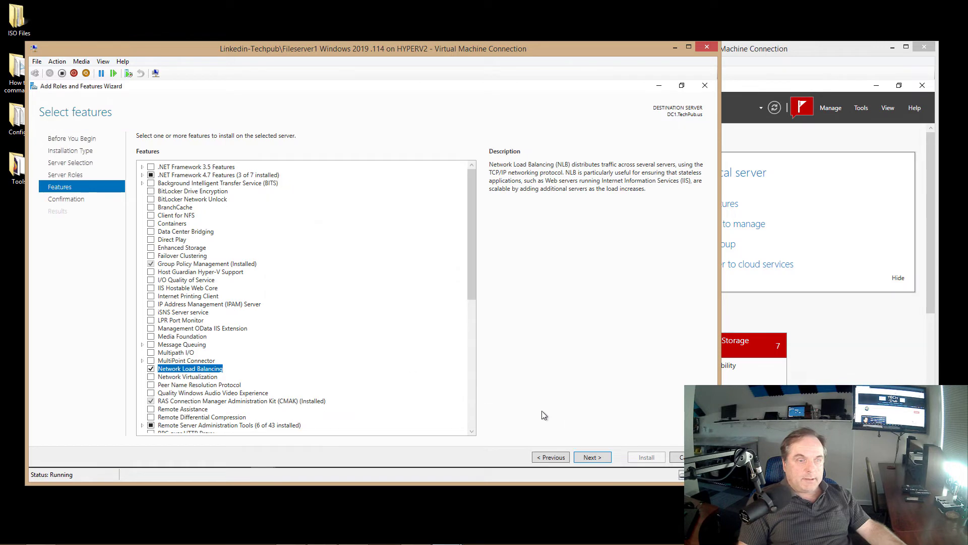
pyautogui.click(594, 457)
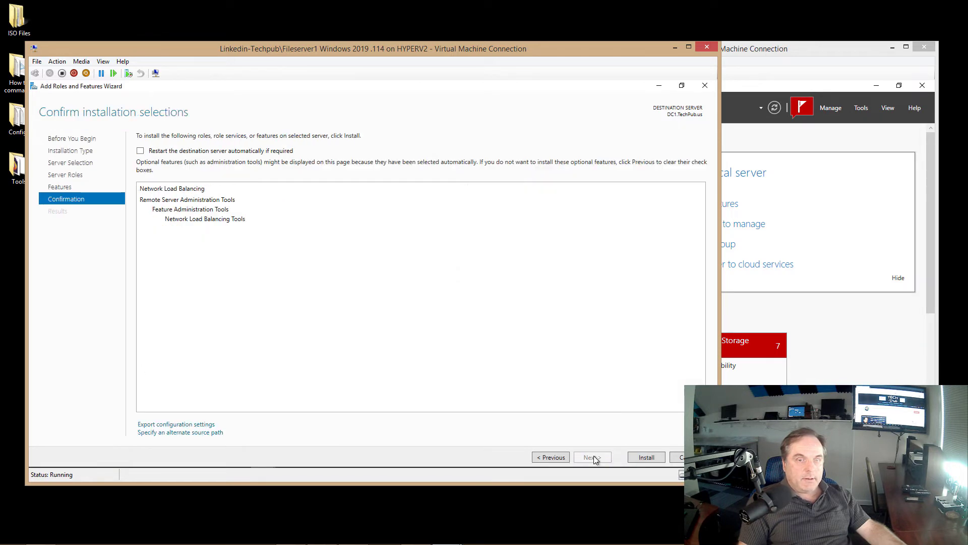
pyautogui.click(645, 458)
pyautogui.click(821, 361)
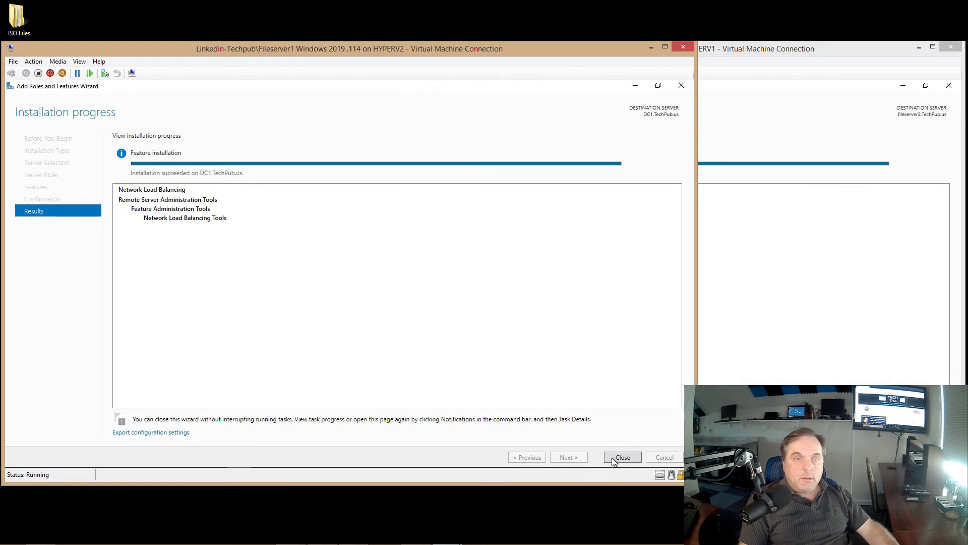
pyautogui.click(623, 457)
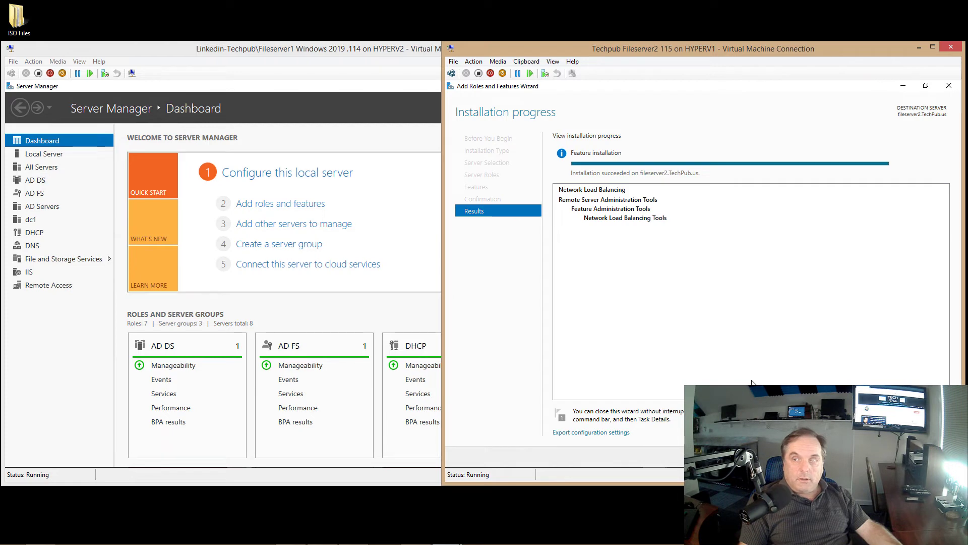
pyautogui.click(383, 317)
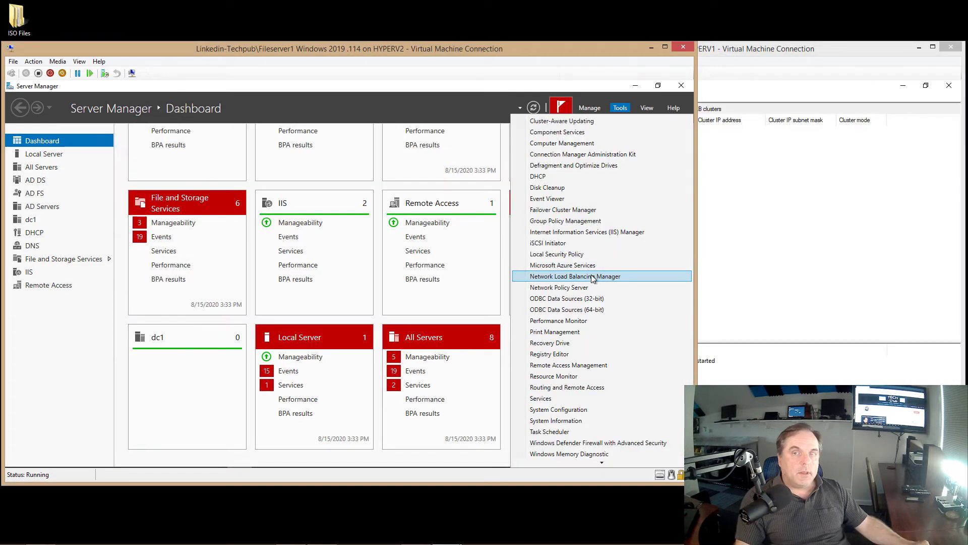
# - Open Network Load Balancing Manager maximized and right-click the Network Load Balancing Clusters node
pyautogui.click(580, 275)
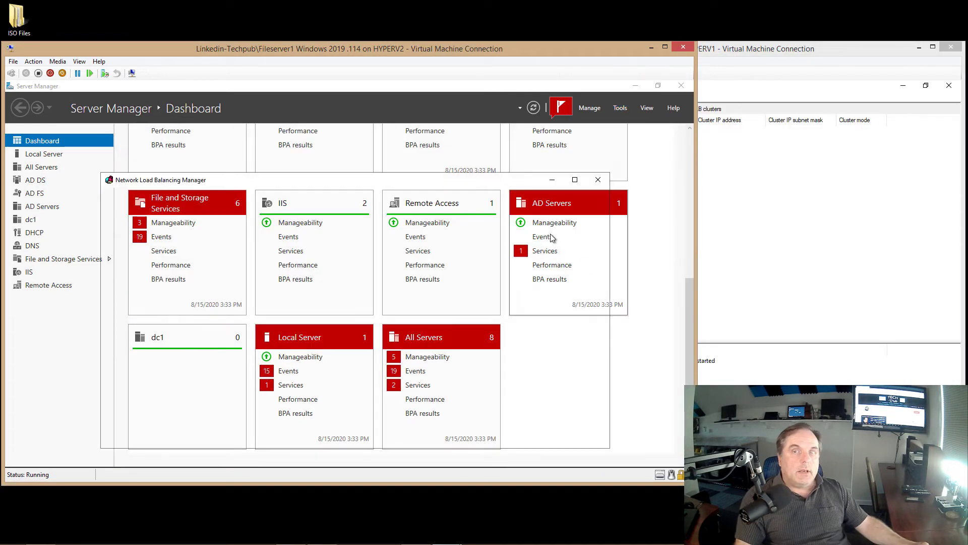
pyautogui.click(575, 180)
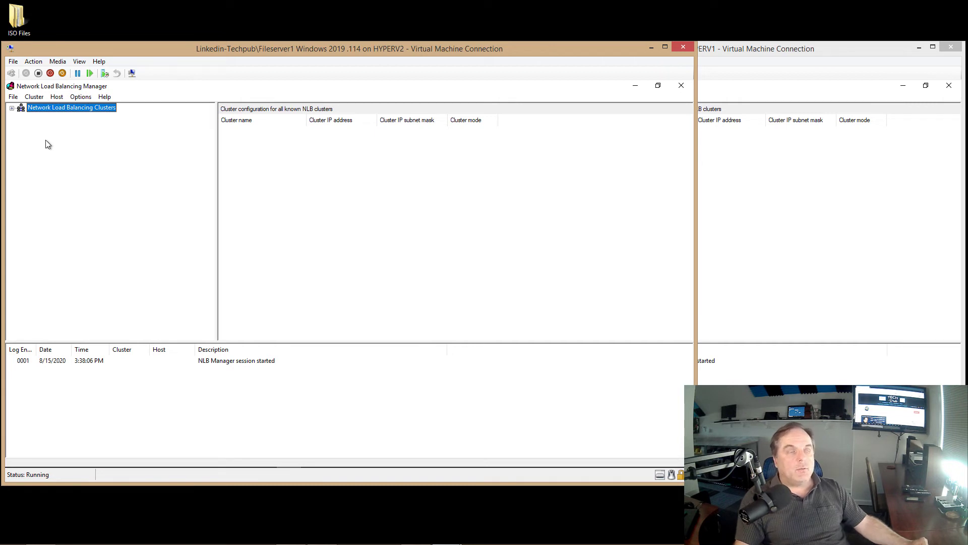
pyautogui.rightClick(66, 109)
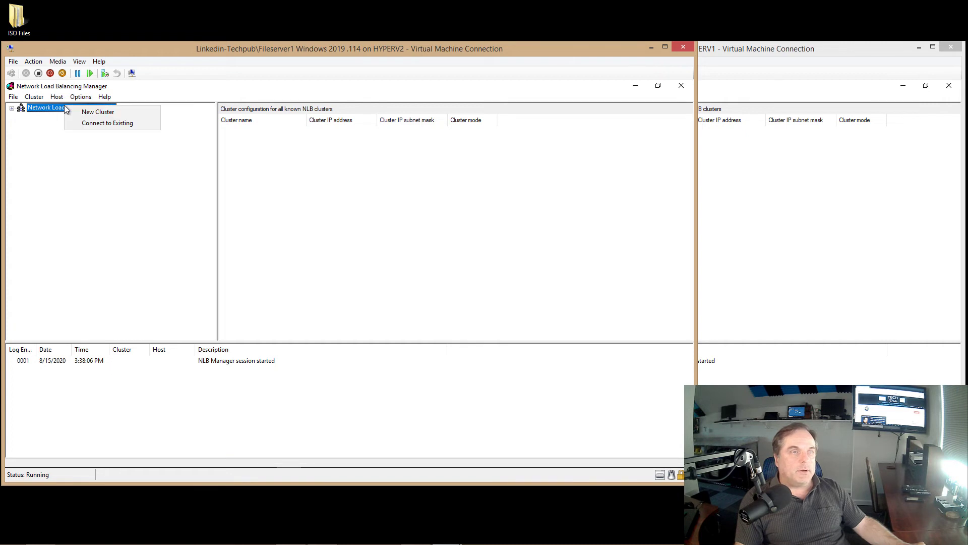
# - Start a new cluster on fileserver1 using its Ethernet interface at 192.168.21.114
pyautogui.click(86, 111)
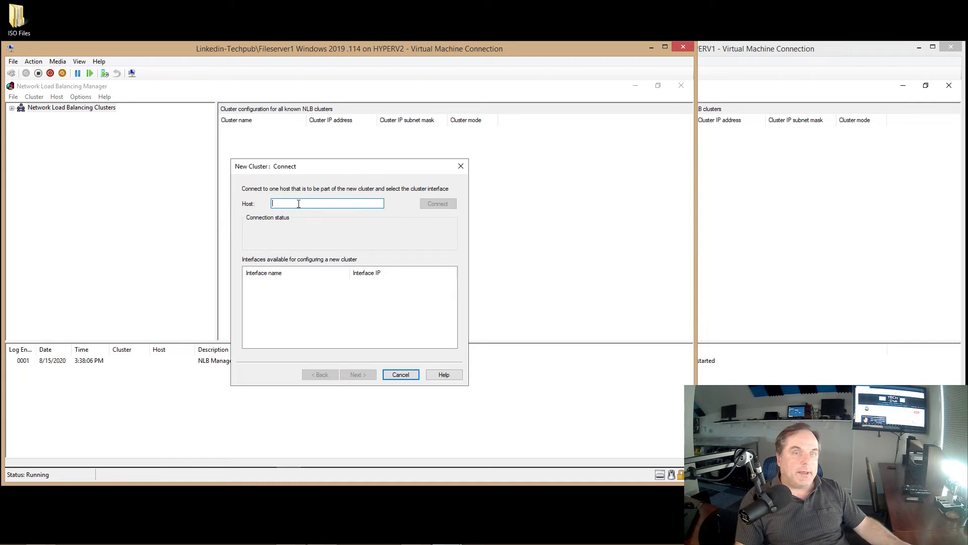
pyautogui.write('filese')
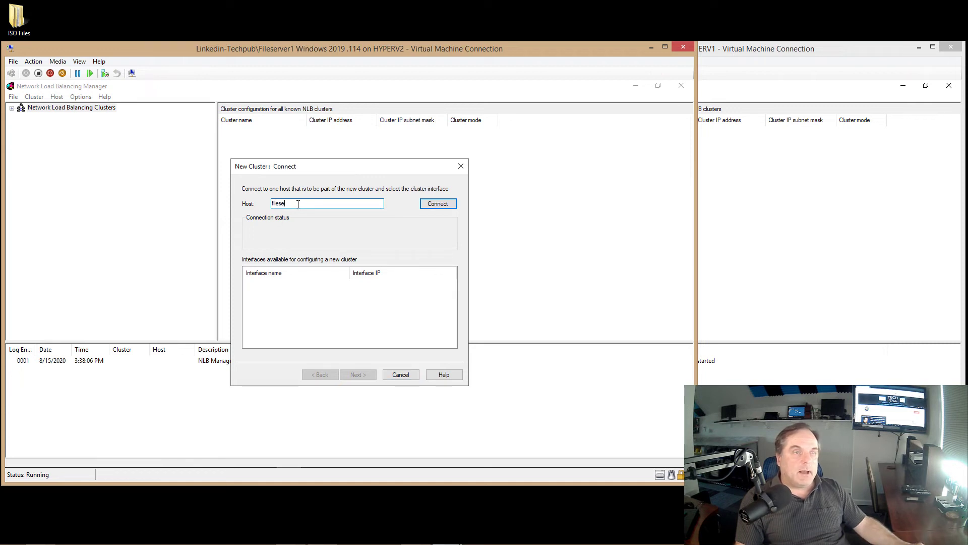
pyautogui.write('rver1')
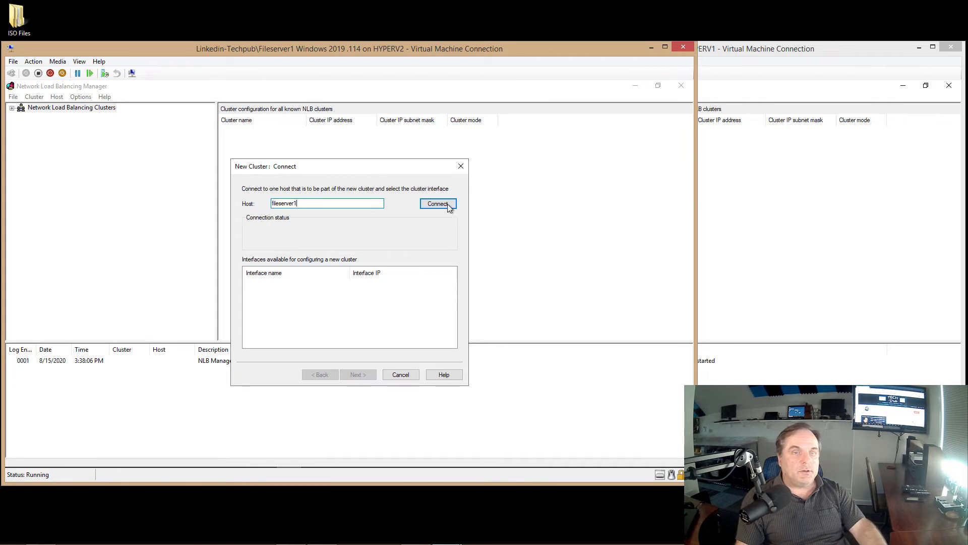
pyautogui.click(447, 203)
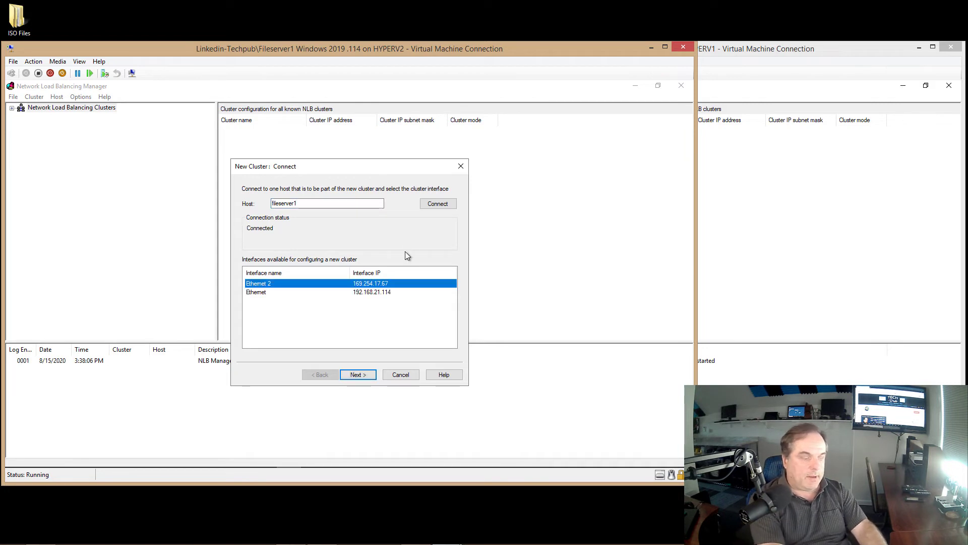
pyautogui.click(299, 293)
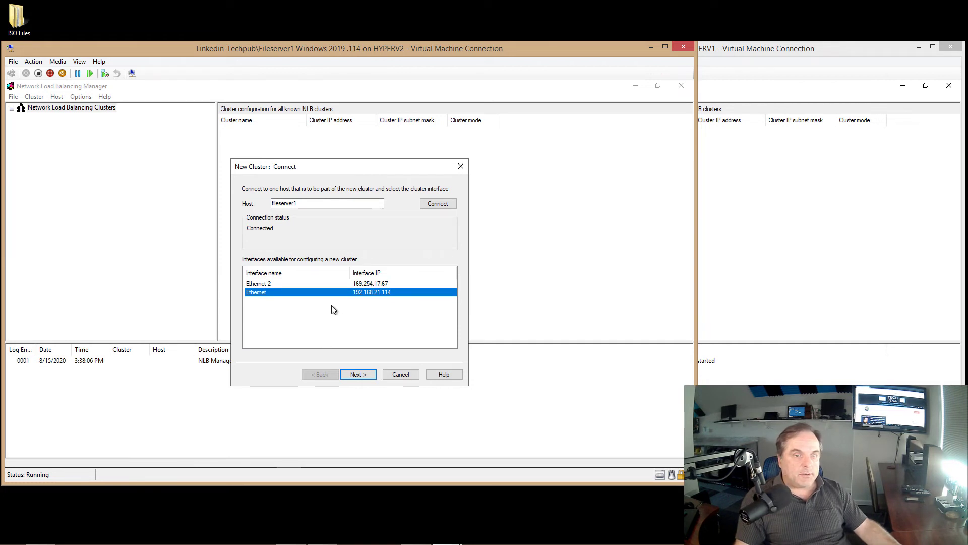
pyautogui.click(358, 374)
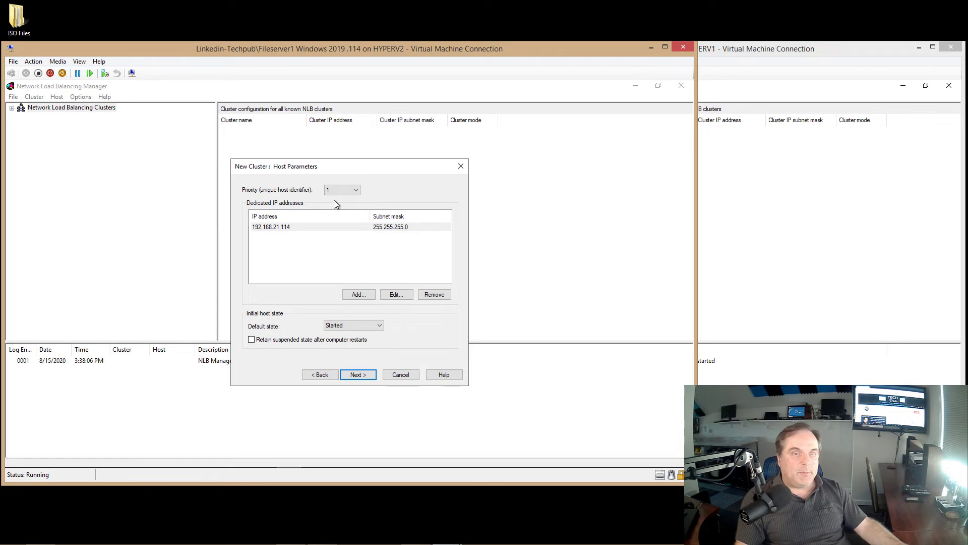
pyautogui.click(356, 376)
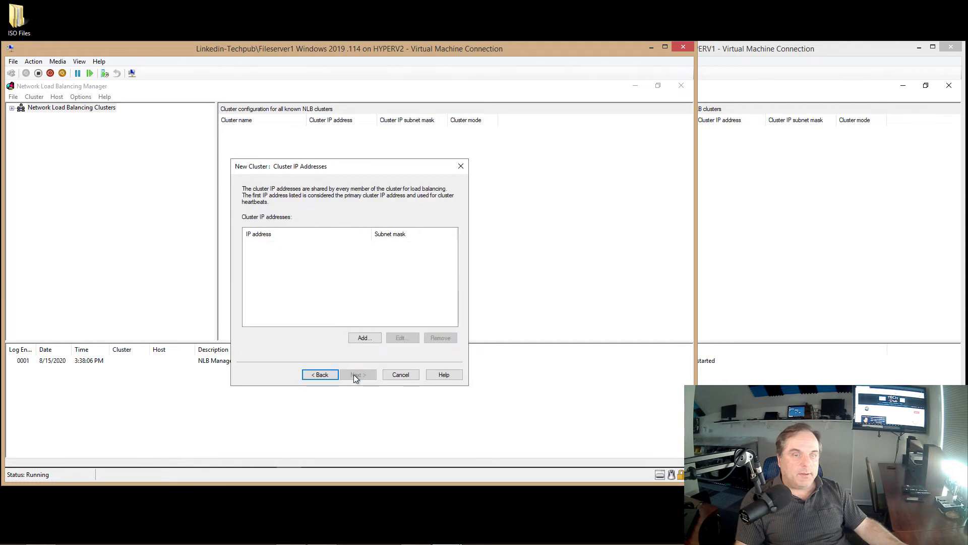
# - Add cluster IP 192.168.21.208 with subnet mask 255.255.255.0
pyautogui.click(368, 338)
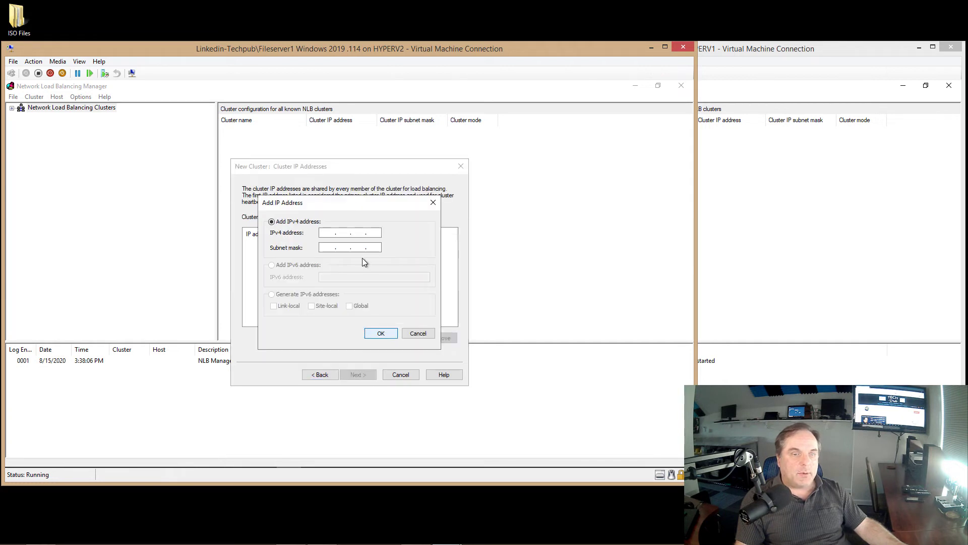
pyautogui.write('192 . 168 . 21 . 208')
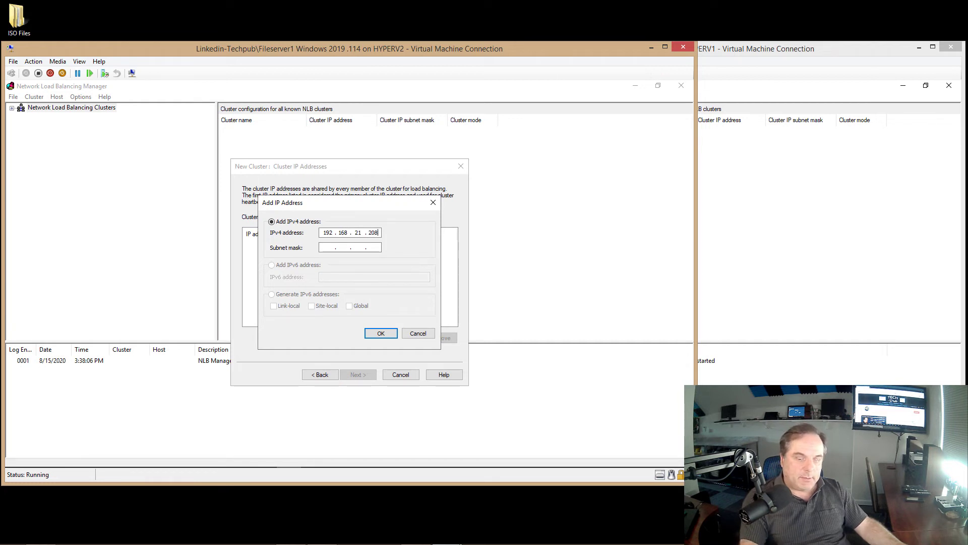
pyautogui.press('Tab')
pyautogui.click(374, 335)
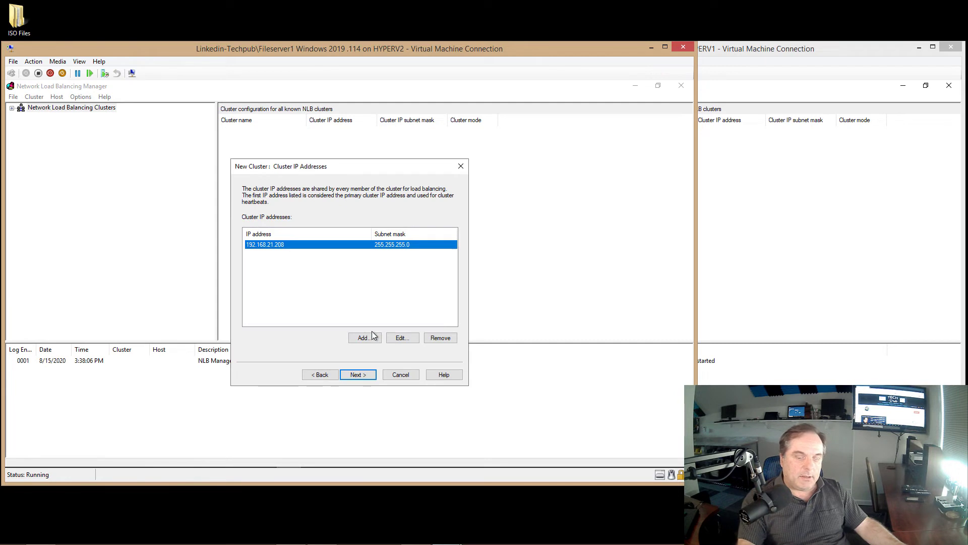
pyautogui.click(358, 376)
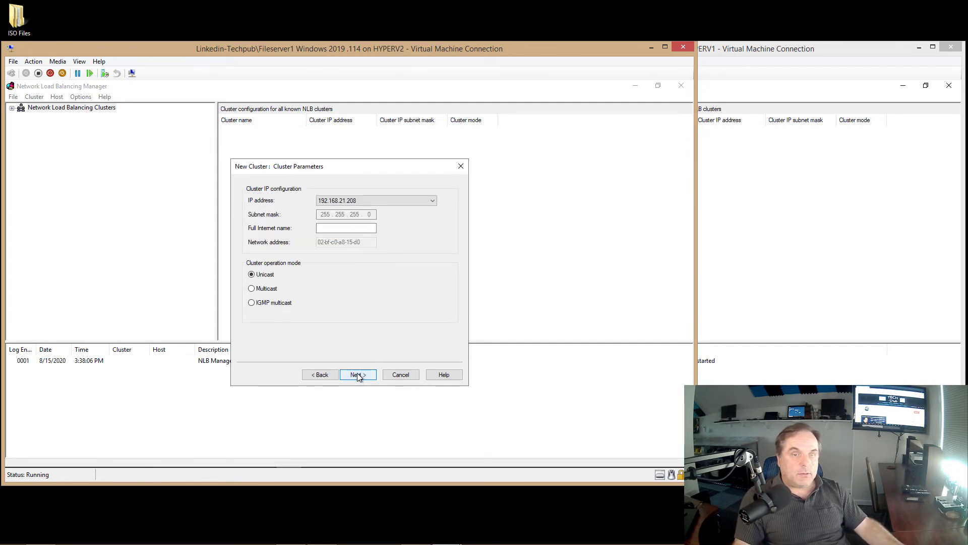
# - Name the cluster NLB, settle on Multicast mode, and proceed to Port Rules
pyautogui.click(332, 229)
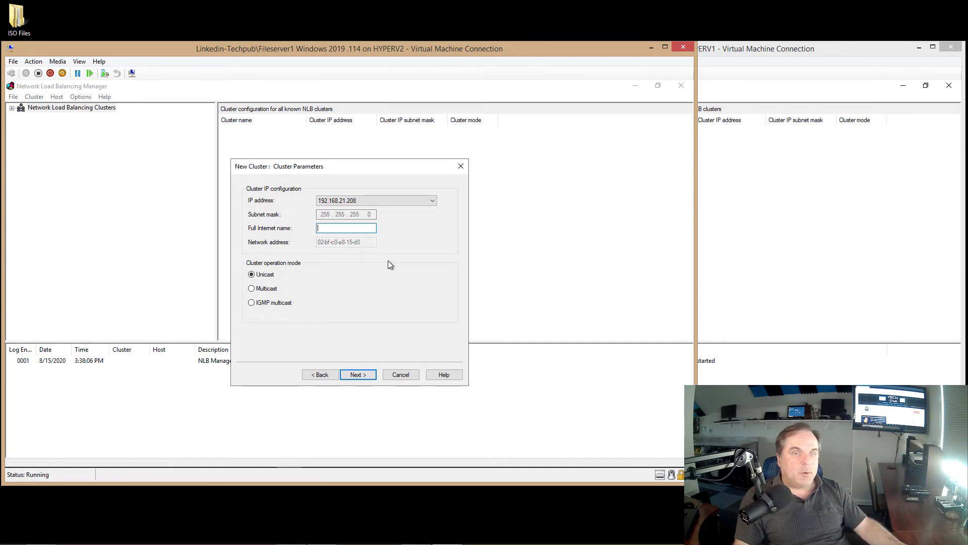
pyautogui.write('NLB')
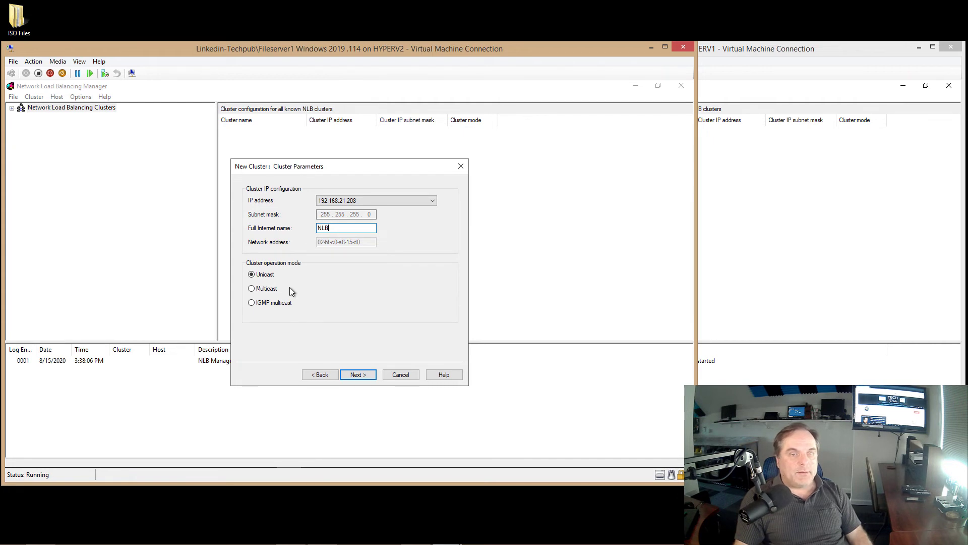
pyautogui.click(267, 289)
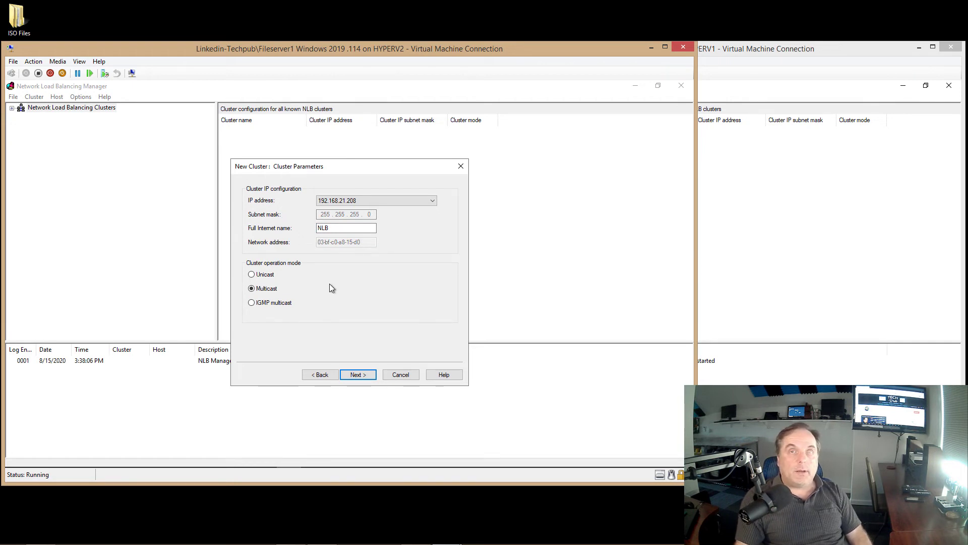
pyautogui.click(264, 275)
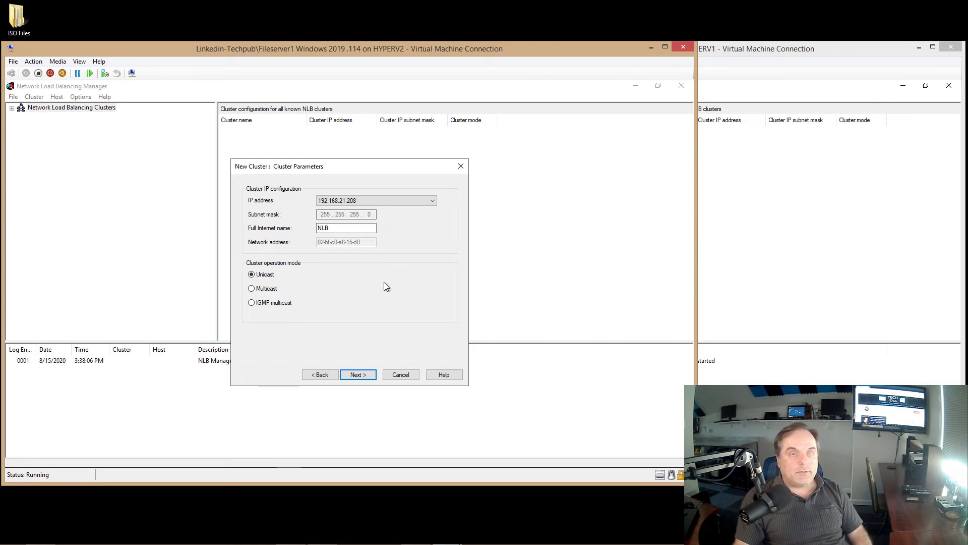
pyautogui.click(273, 289)
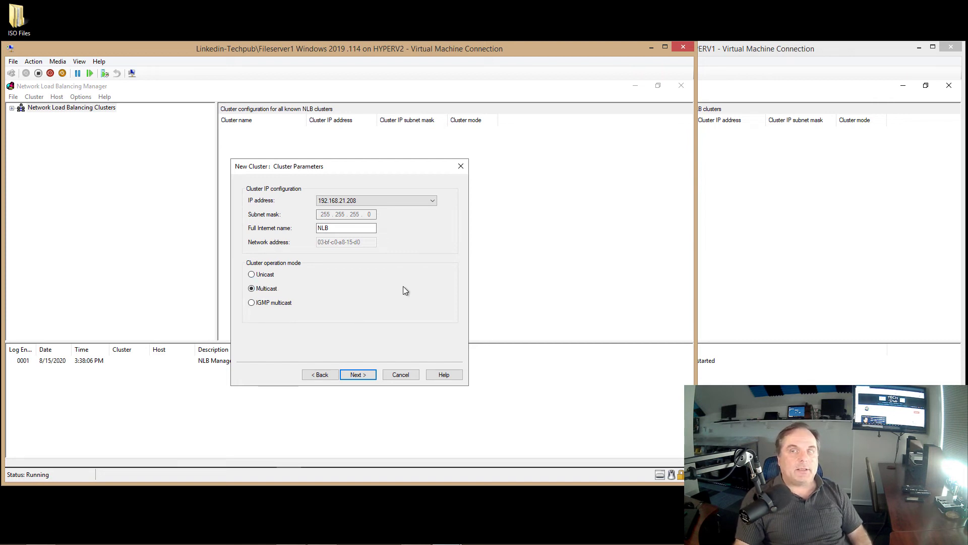
pyautogui.click(352, 376)
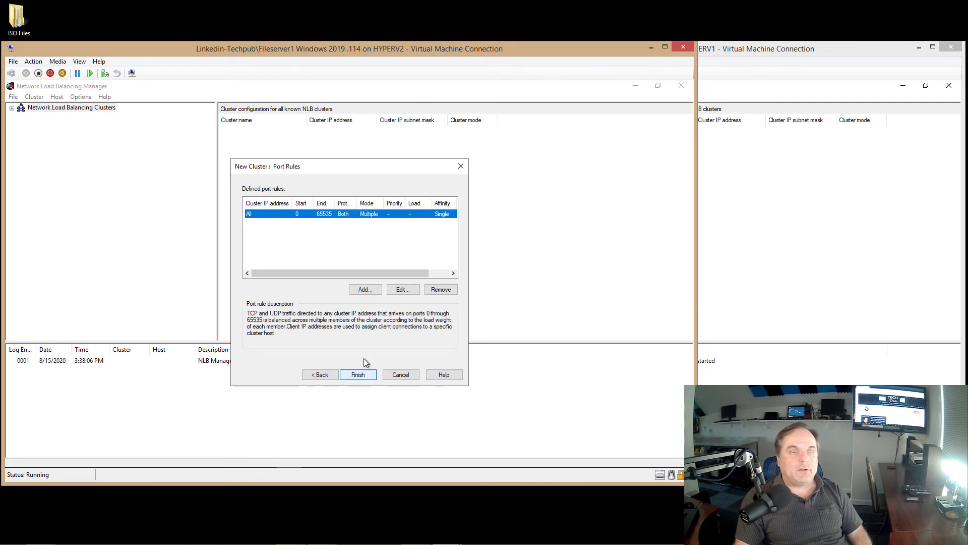
# - Inspect the default 0–65535 port rule without changes and finish creating the cluster
pyautogui.click(403, 289)
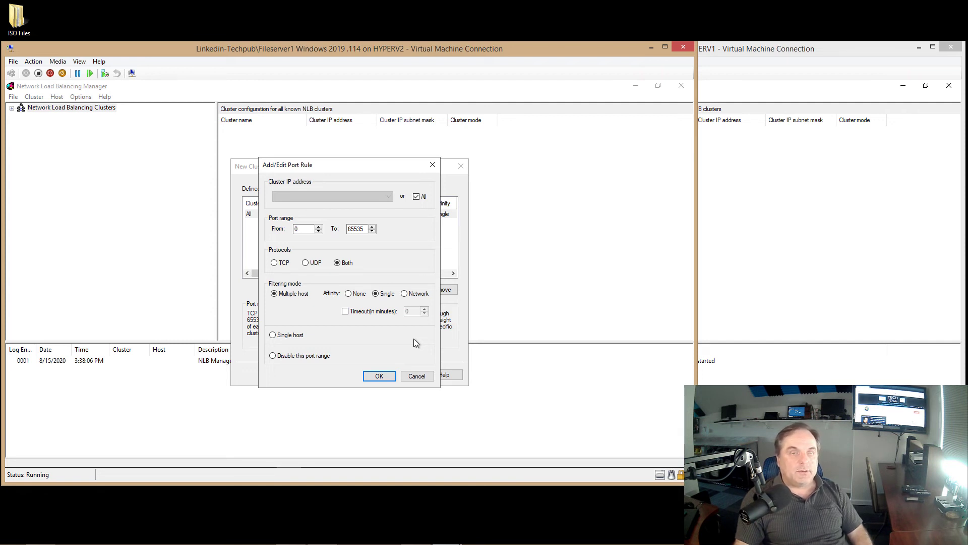
pyautogui.click(416, 376)
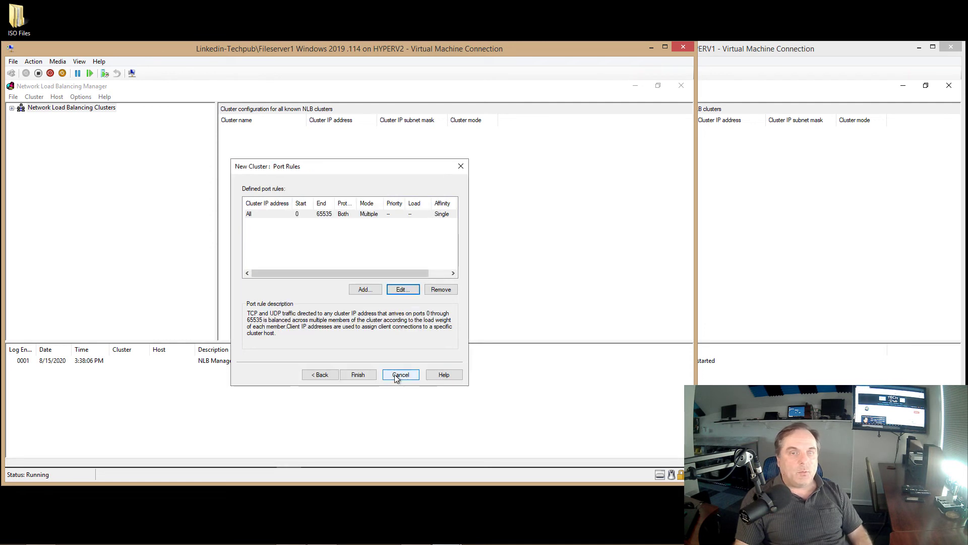
pyautogui.click(357, 375)
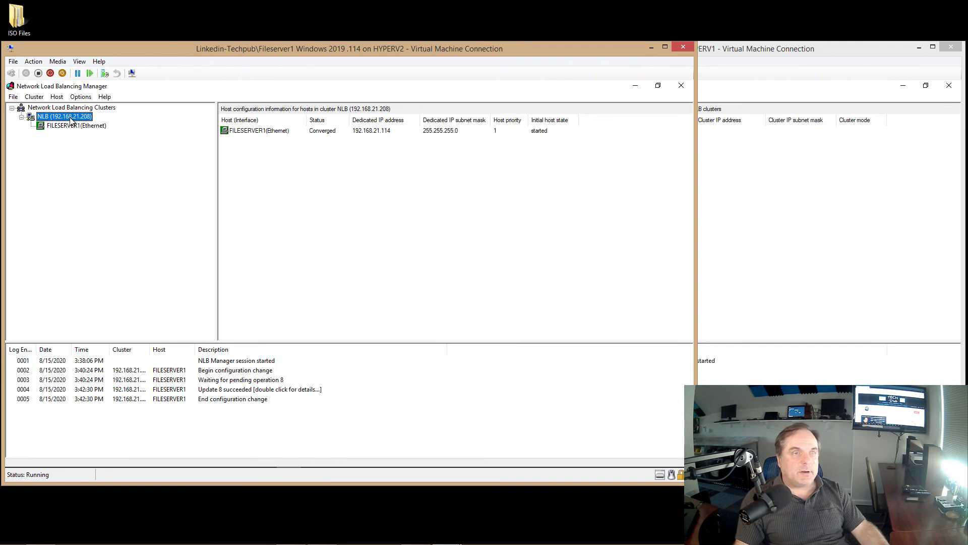
# - Add fileserver2 as a host of the NLB cluster with priority 2
pyautogui.rightClick(66, 119)
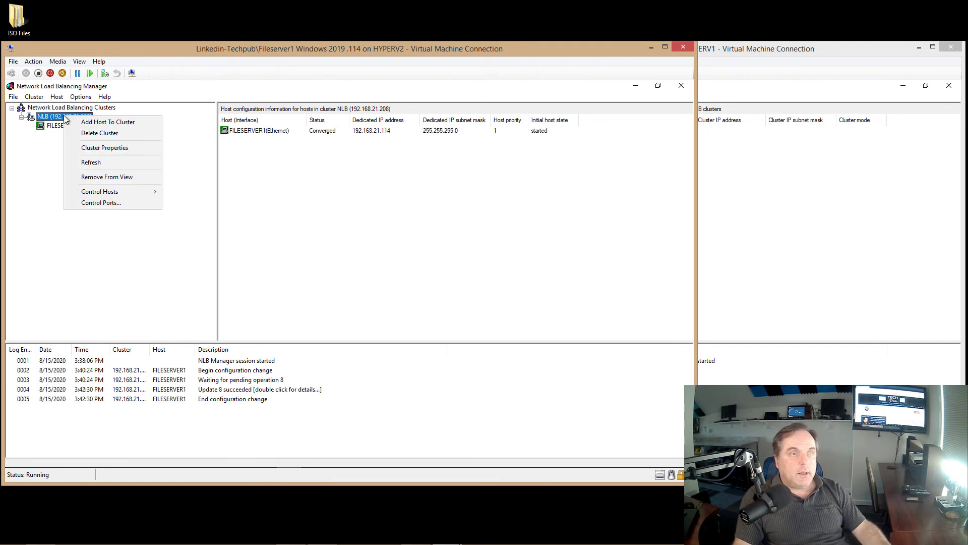
pyautogui.click(88, 122)
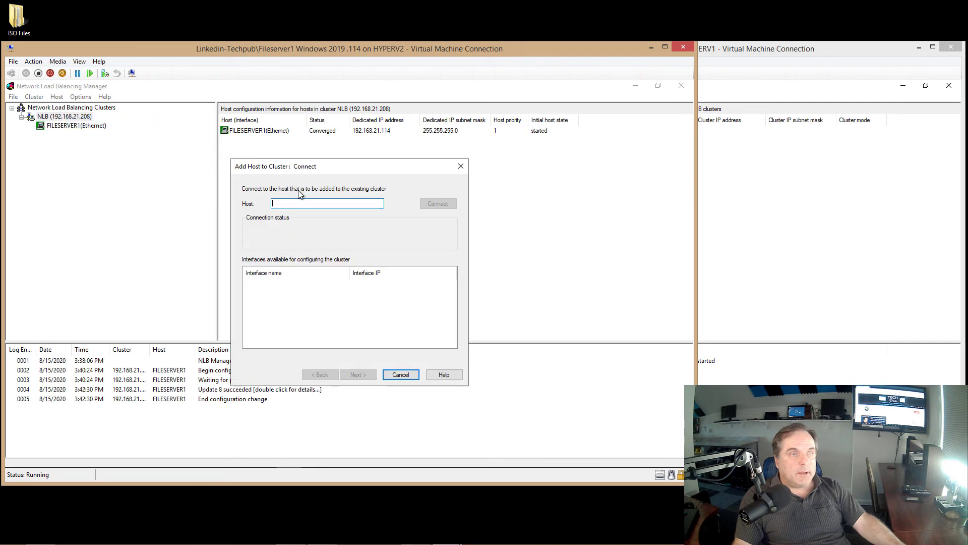
pyautogui.write('file')
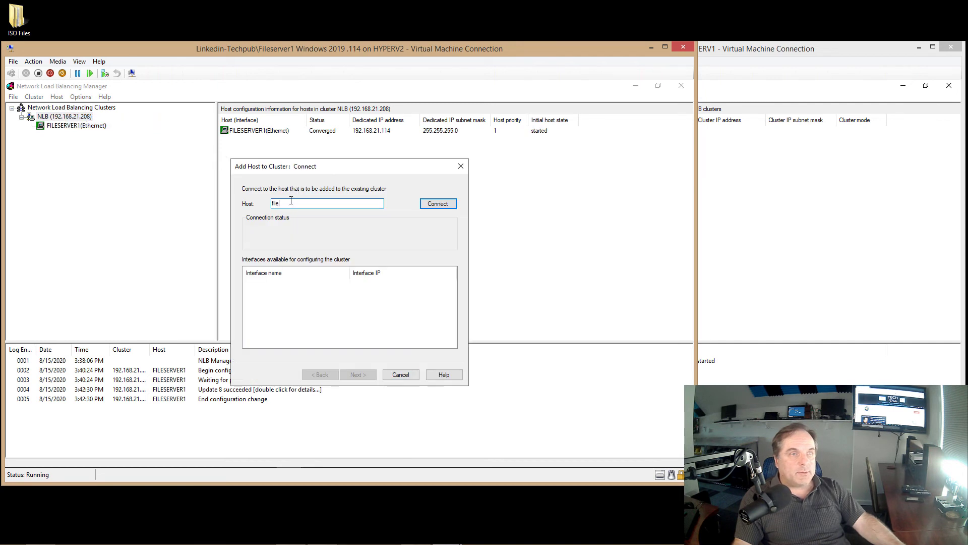
pyautogui.write('server2')
pyautogui.click(427, 205)
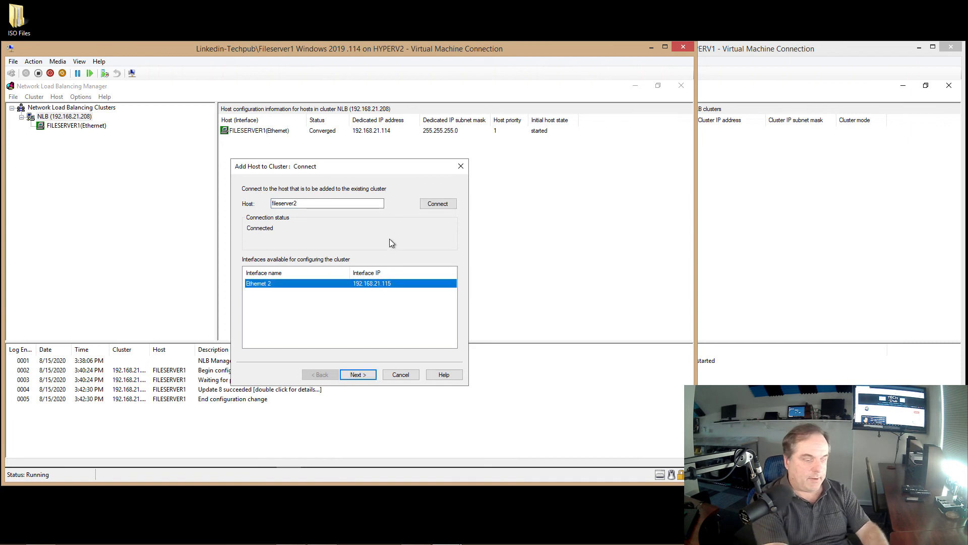
pyautogui.click(359, 374)
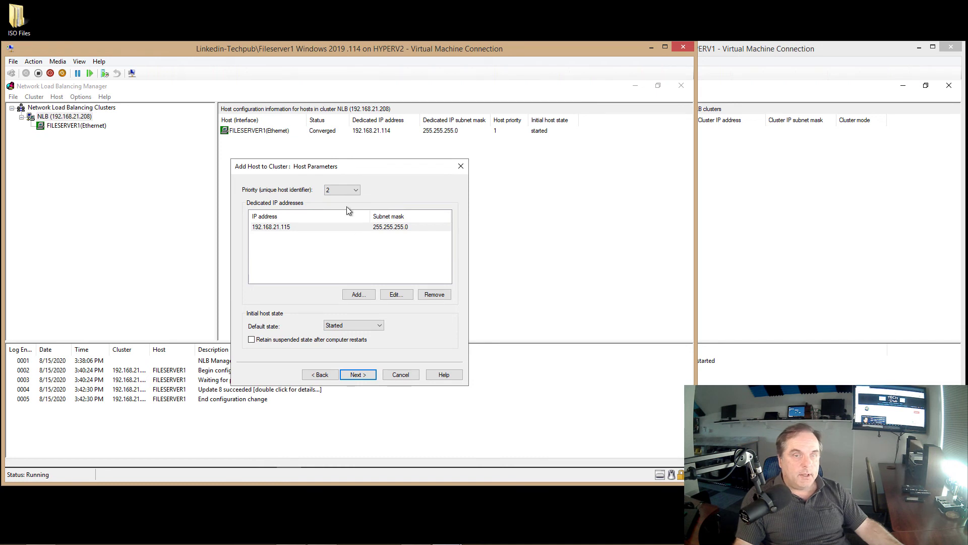
pyautogui.click(356, 192)
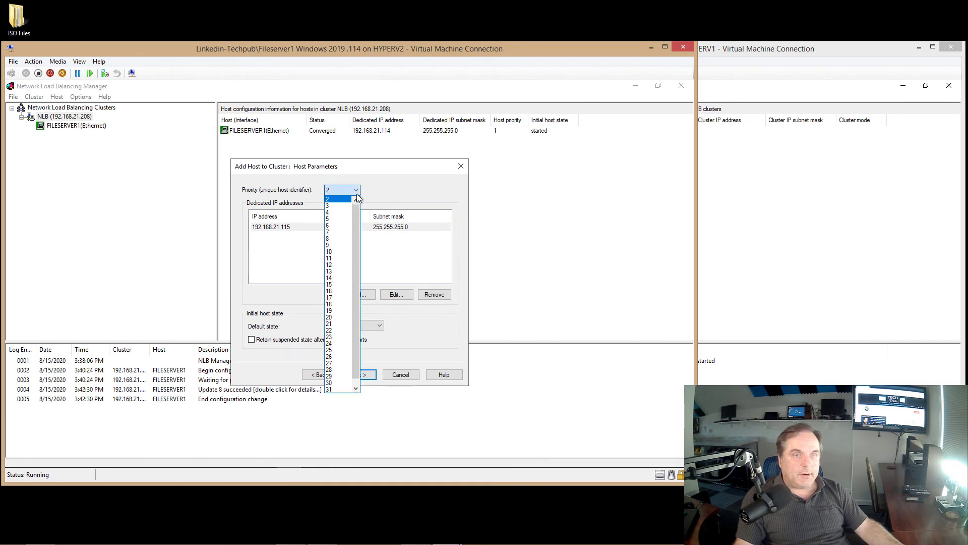
pyautogui.click(383, 188)
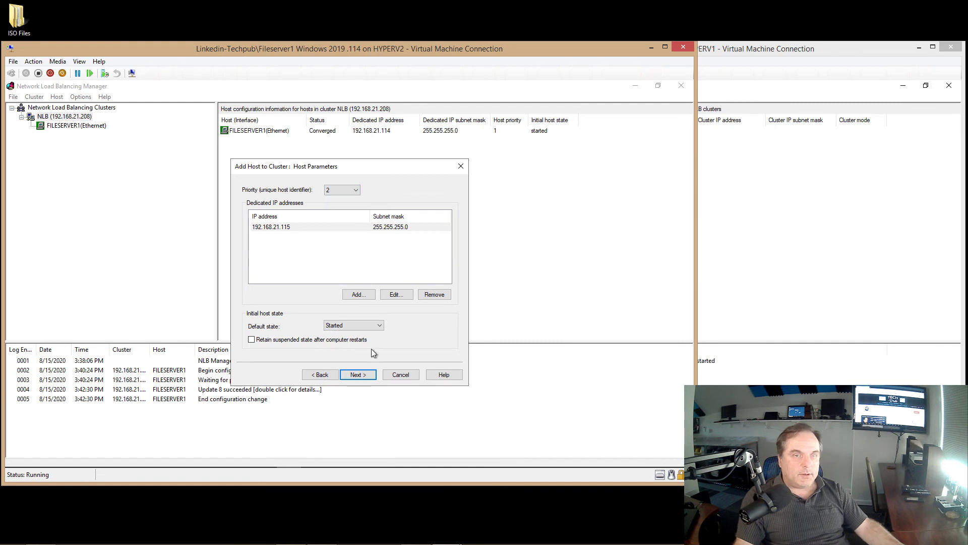
pyautogui.click(356, 374)
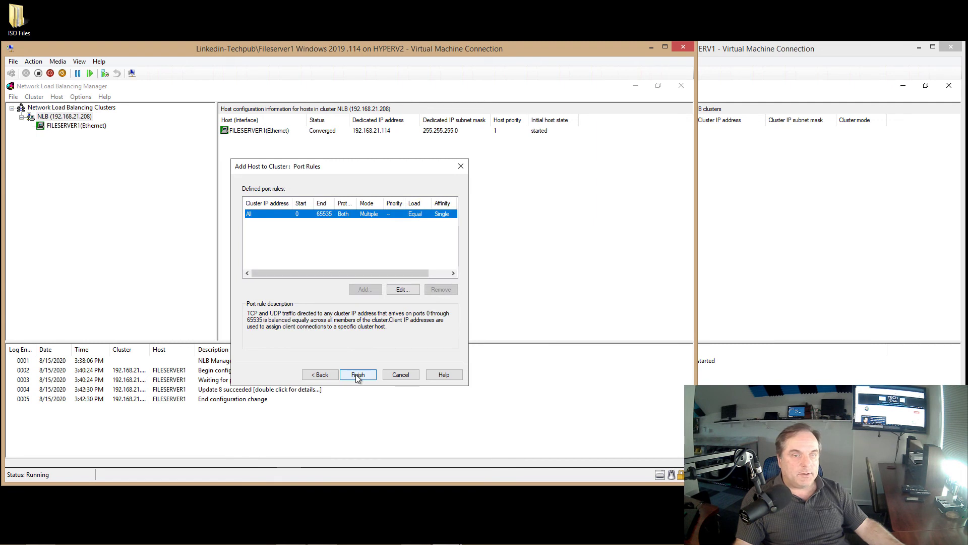
pyautogui.click(355, 375)
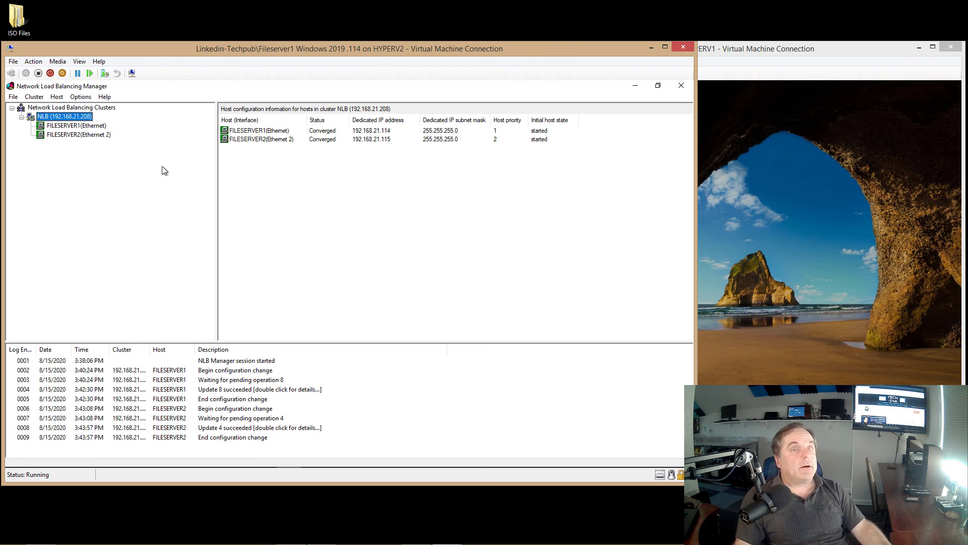
# - Delete the NLB cluster and confirm, removing load balancing from FILESERVER1 and FILESERVER2 and emptying the cluster list
pyautogui.click(79, 136)
pyautogui.press('Up')
pyautogui.press('Up')
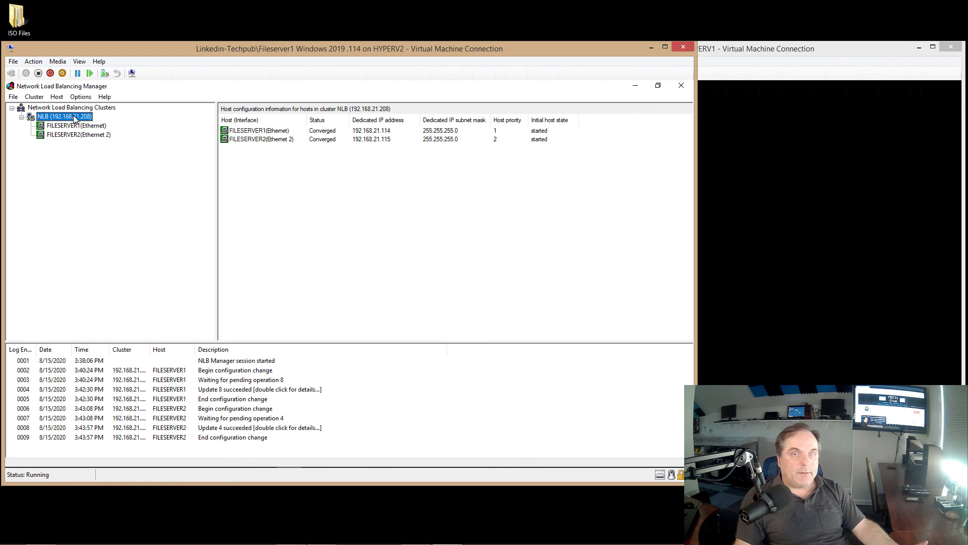
pyautogui.rightClick(73, 118)
pyautogui.click(109, 134)
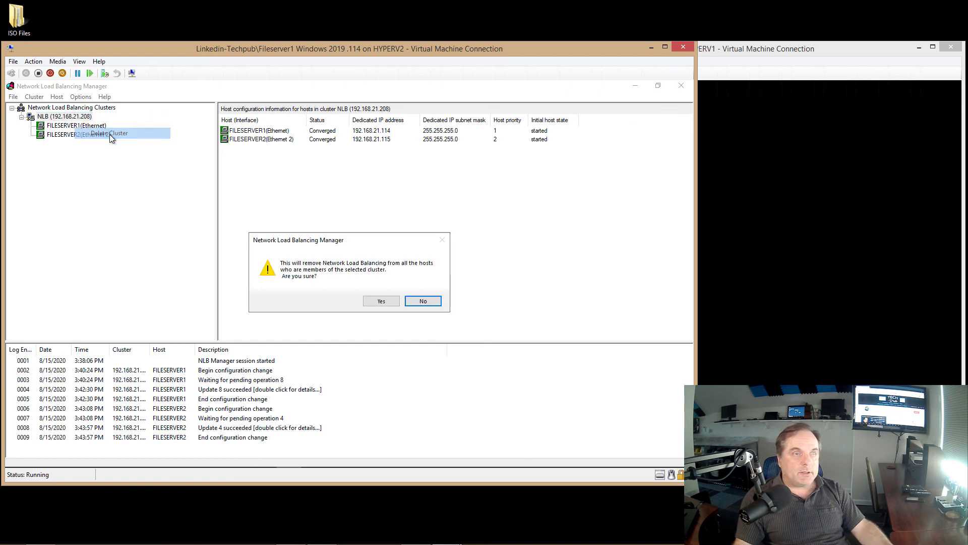
pyautogui.click(374, 301)
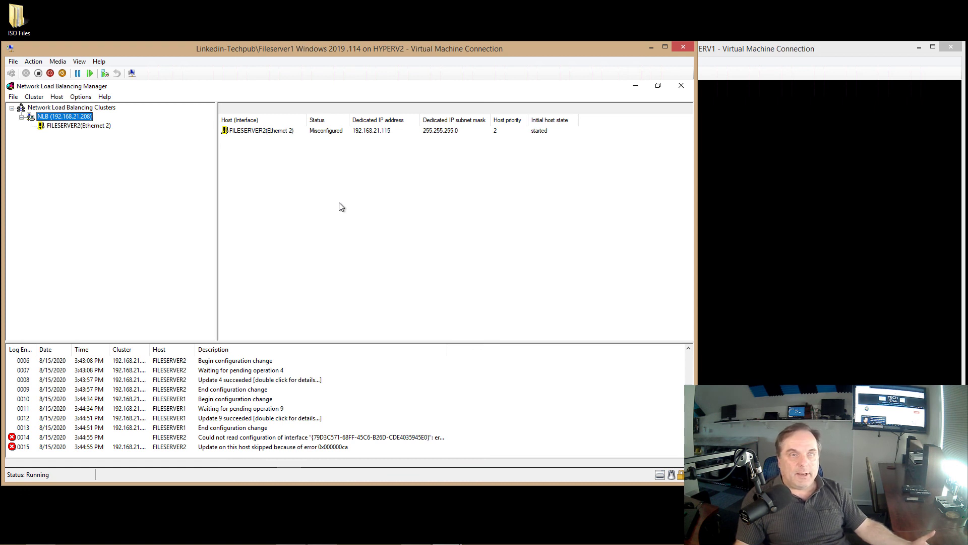
pyautogui.rightClick(87, 111)
pyautogui.click(53, 138)
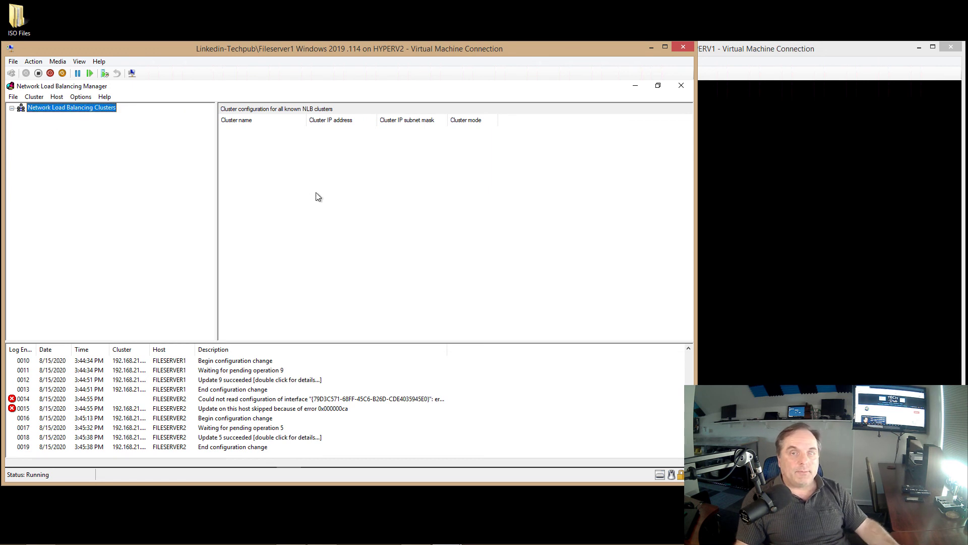